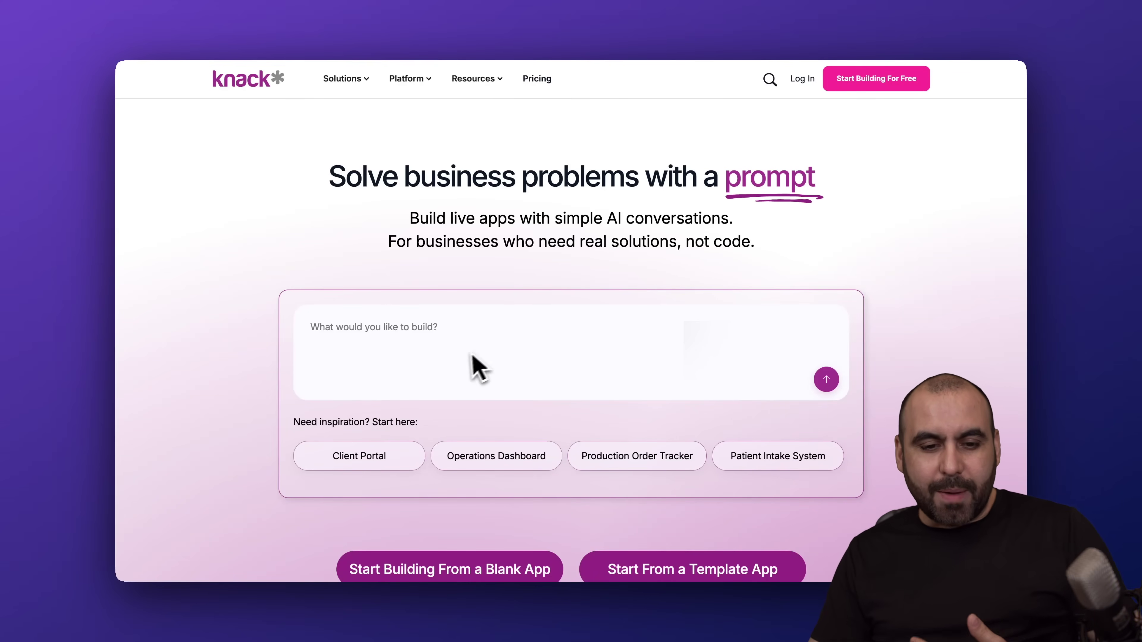
# Fill the build prompt with the Client Portal example for milestones, tasks, deliverables and hours, and submit it
pyautogui.scroll(-3, 463, 367)
pyautogui.click(437, 277)
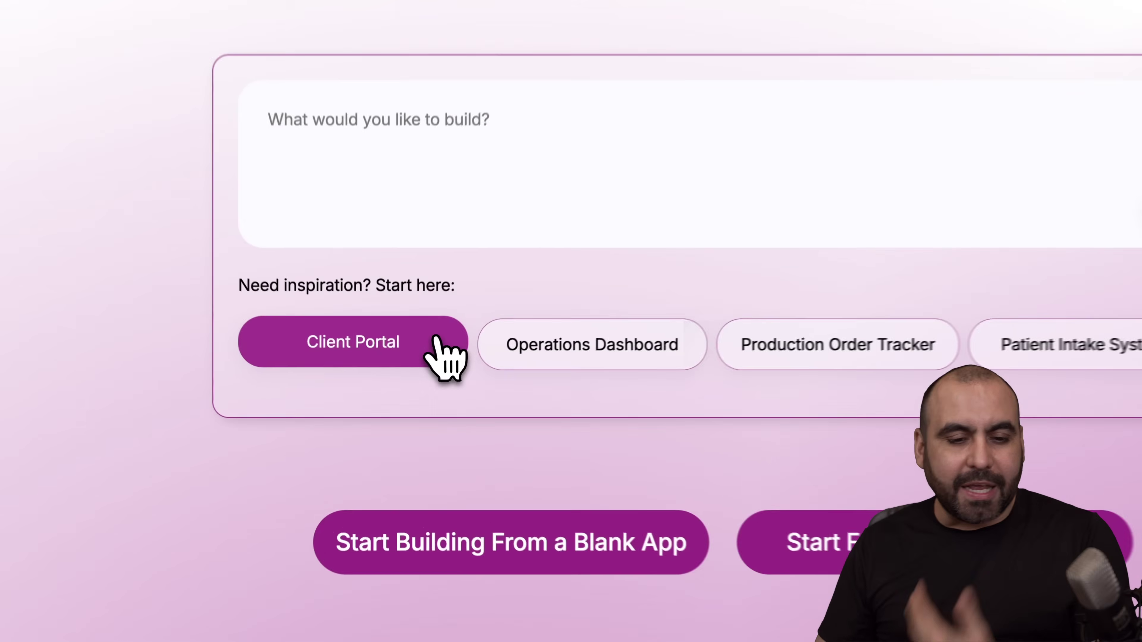
pyautogui.click(406, 379)
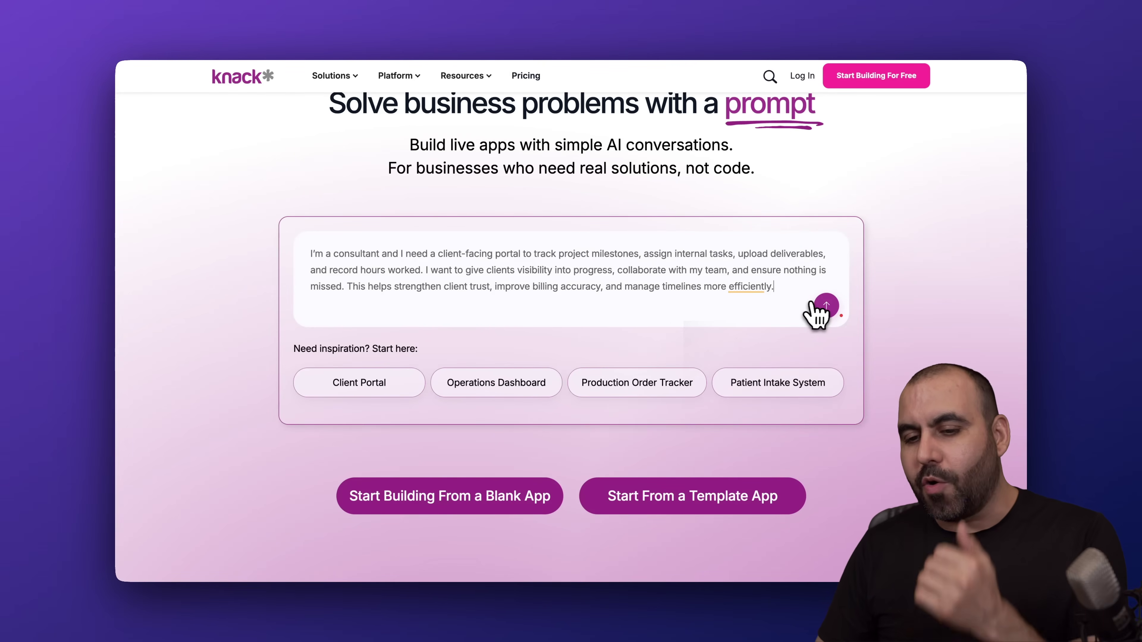
pyautogui.click(825, 307)
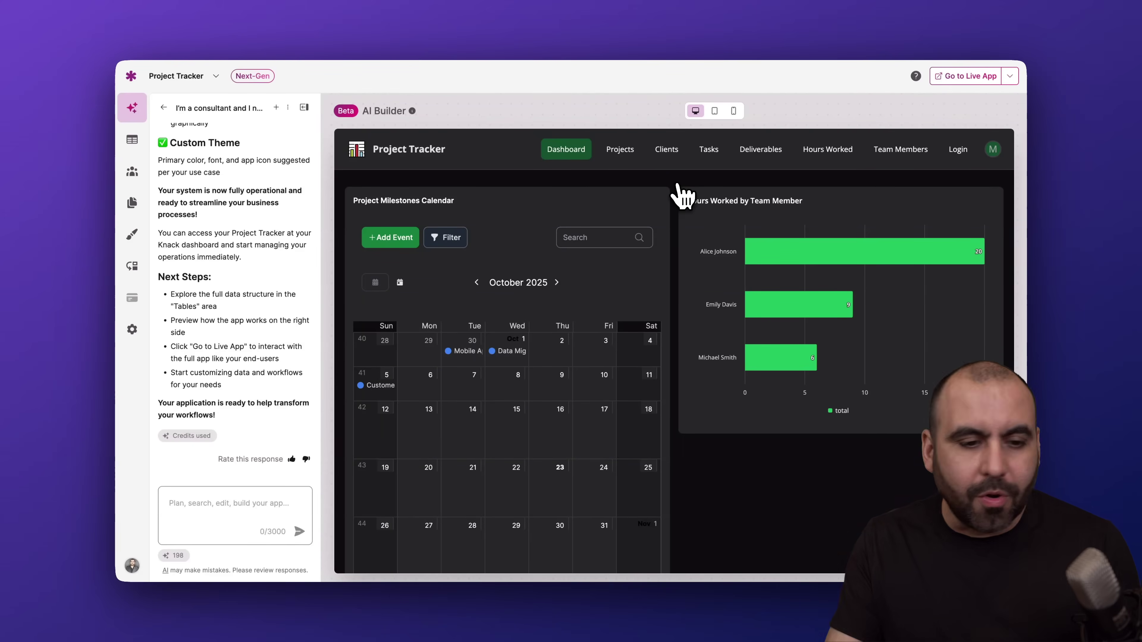
# Once the Project Tracker app finishes building, focus the AI Builder chat box
pyautogui.click(223, 501)
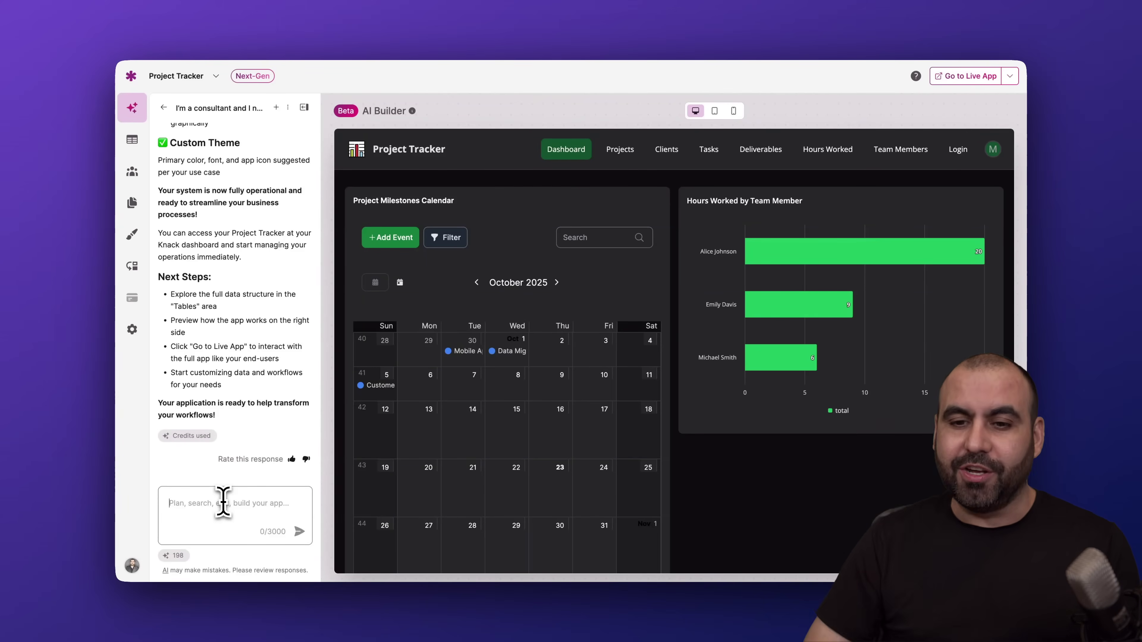
pyautogui.click(979, 84)
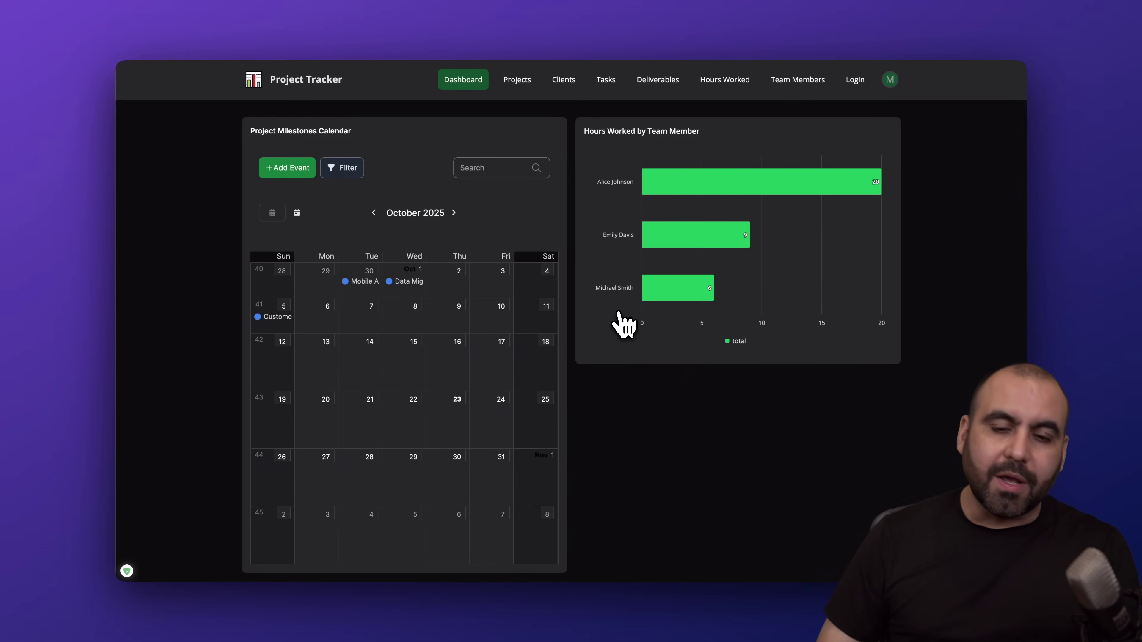
pyautogui.click(512, 80)
pyautogui.click(570, 84)
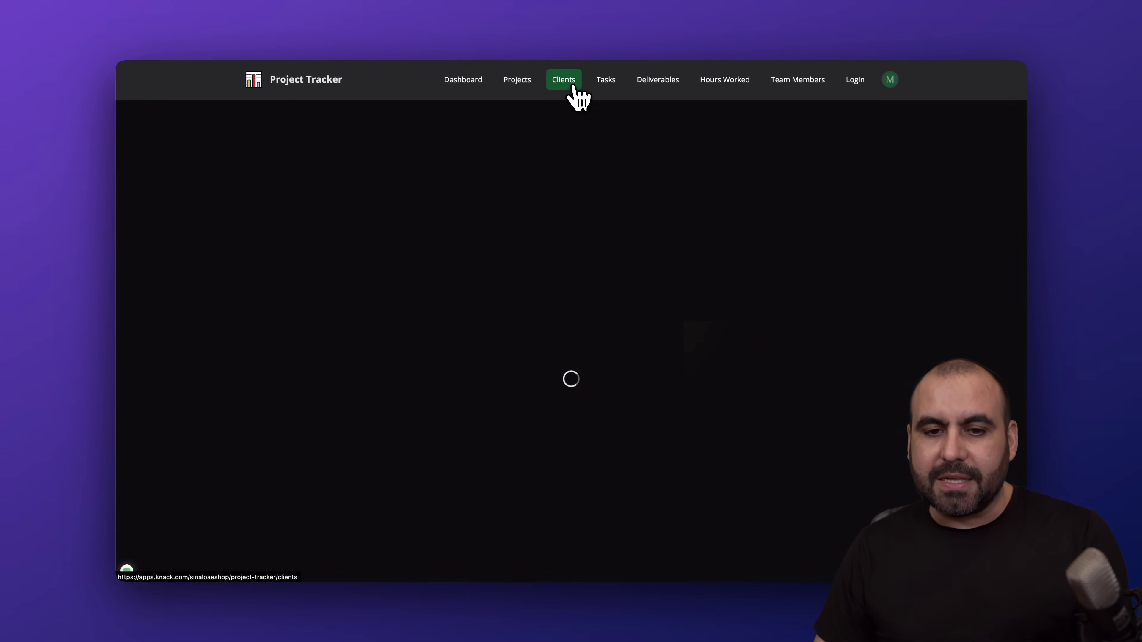
pyautogui.click(605, 84)
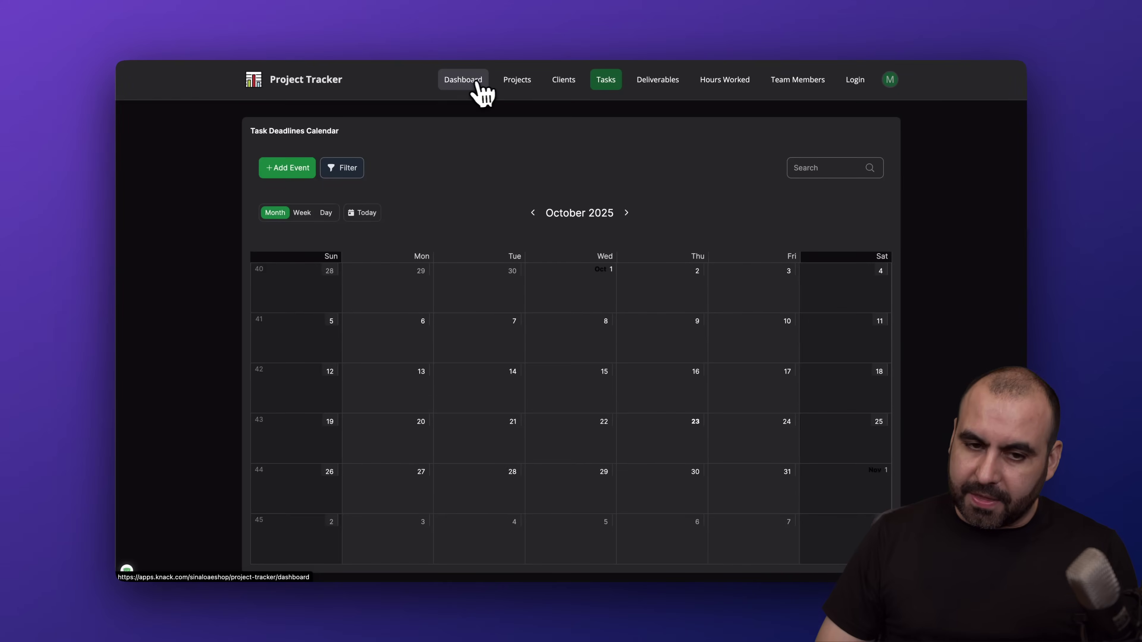
pyautogui.click(478, 85)
pyautogui.click(890, 80)
pyautogui.click(866, 110)
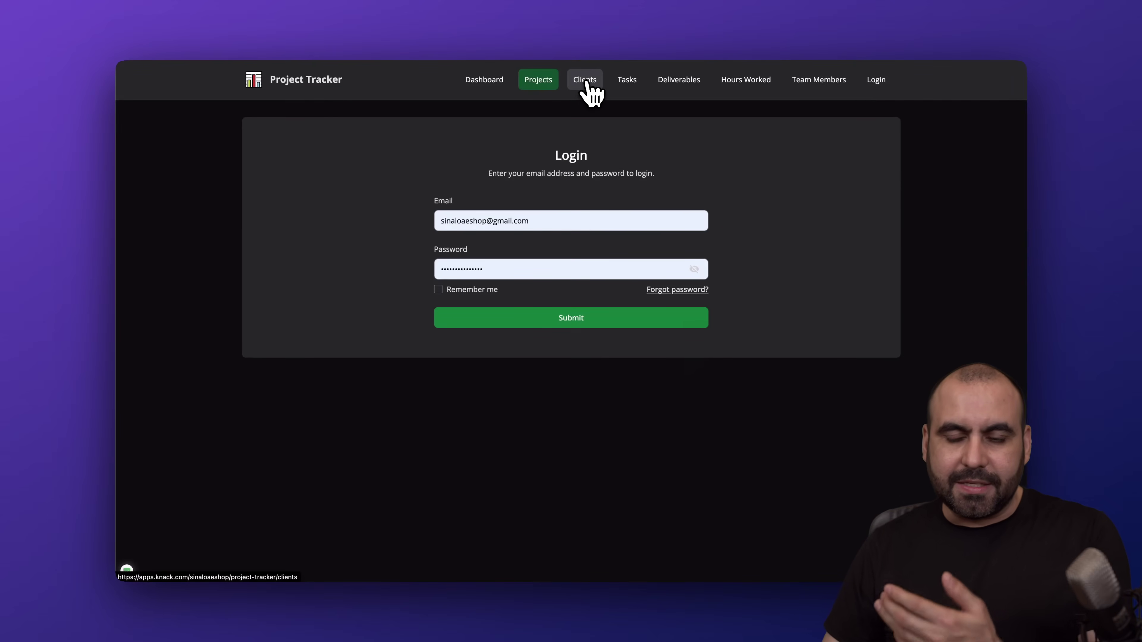
pyautogui.click(484, 83)
pyautogui.click(482, 268)
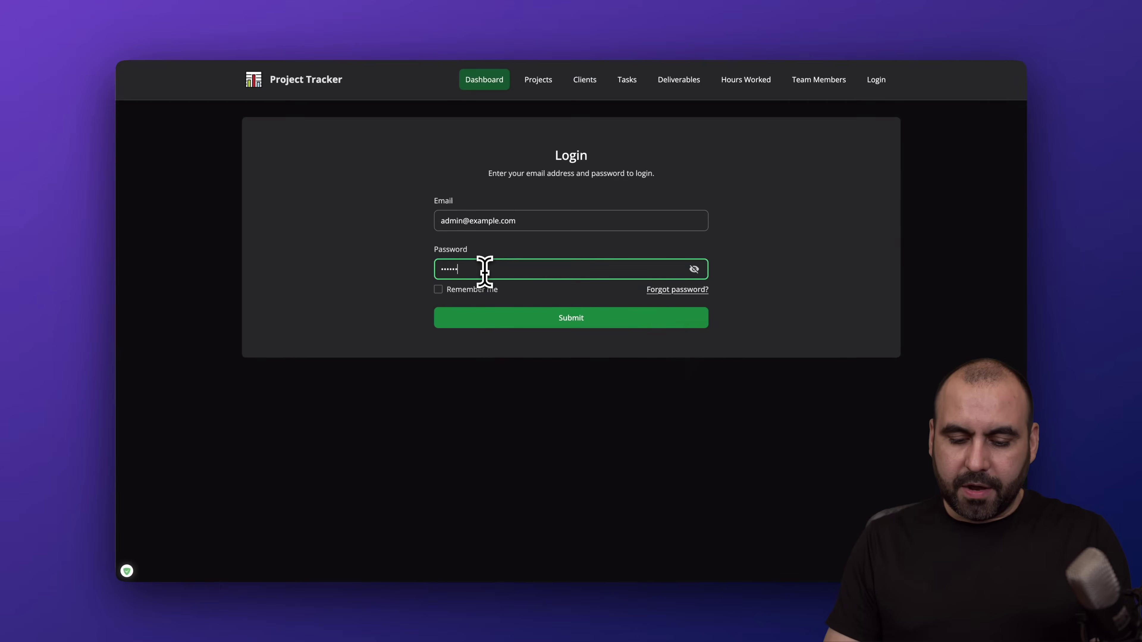
pyautogui.write('123')
pyautogui.press('Return')
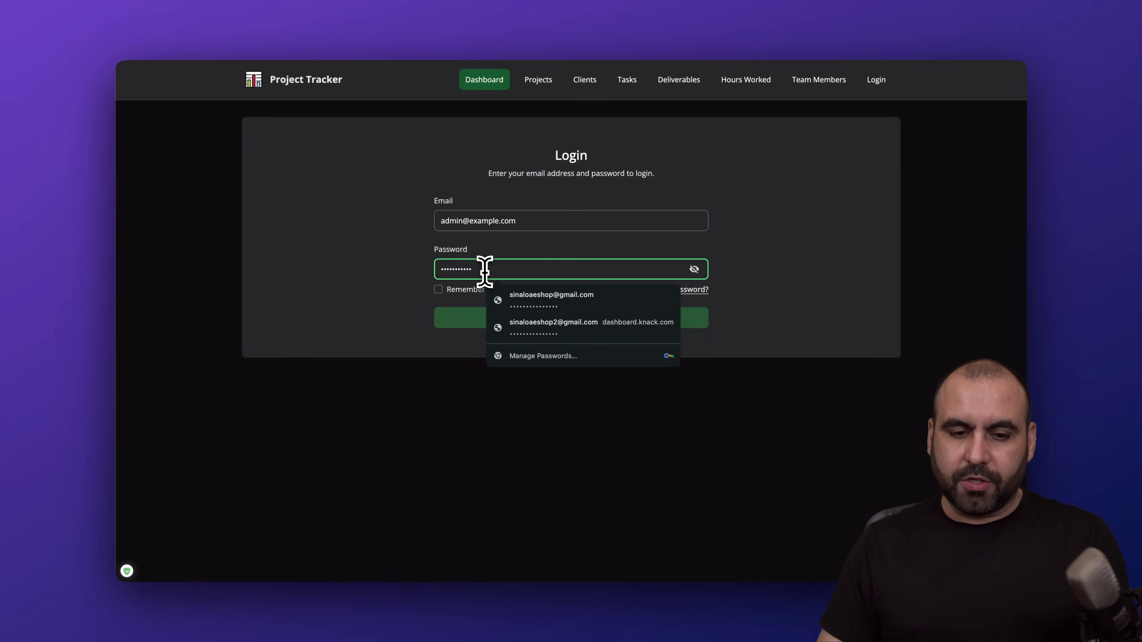
pyautogui.click(766, 72)
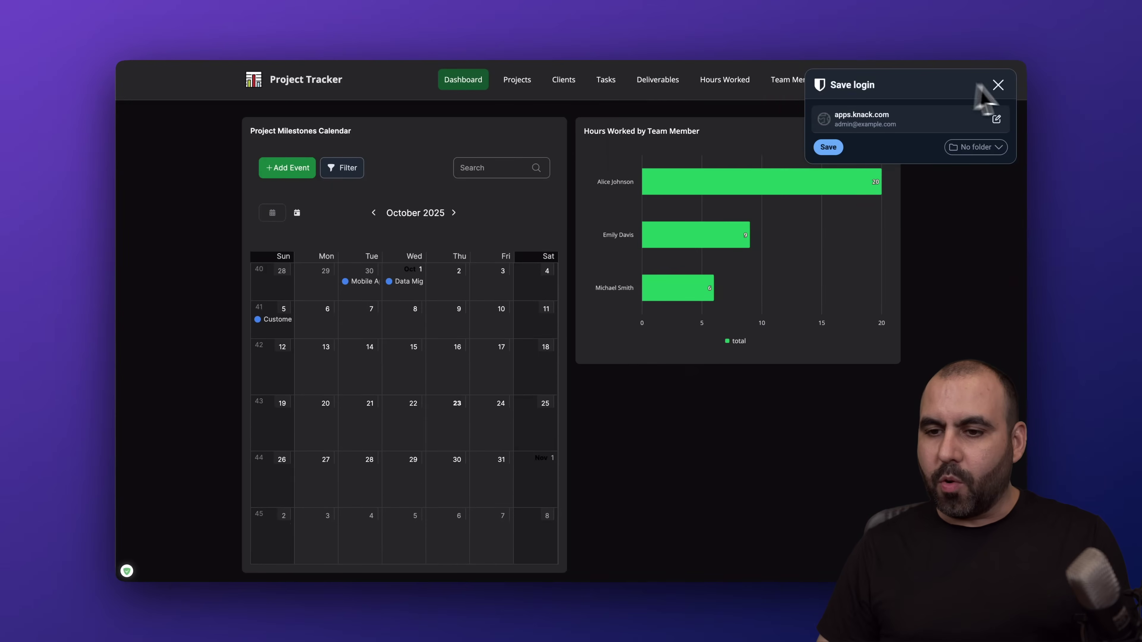
pyautogui.click(997, 84)
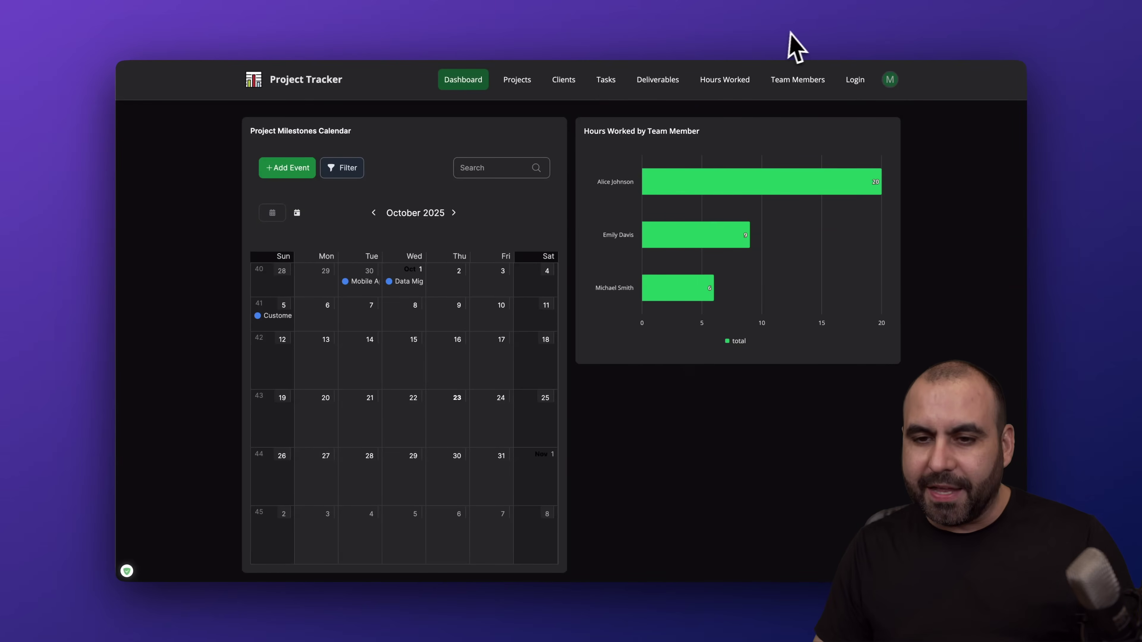
pyautogui.press('super+w')
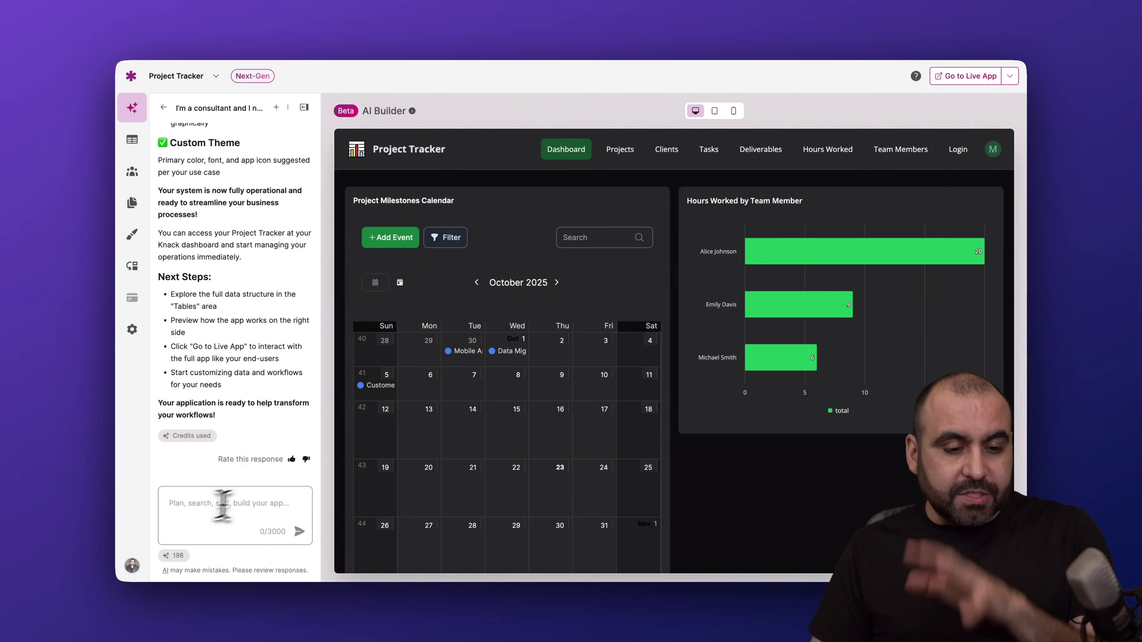
# Send the AI Builder 'I forgot to add a user role for video editor' and await its plan
pyautogui.click(259, 500)
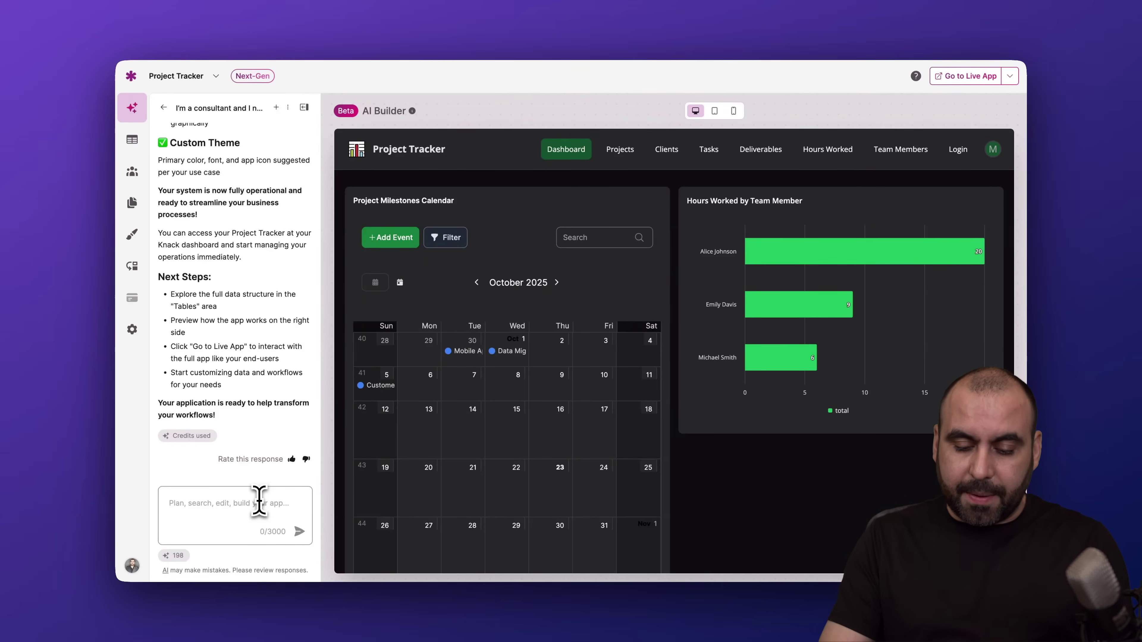
pyautogui.write('I forgot to add a user role for video ed')
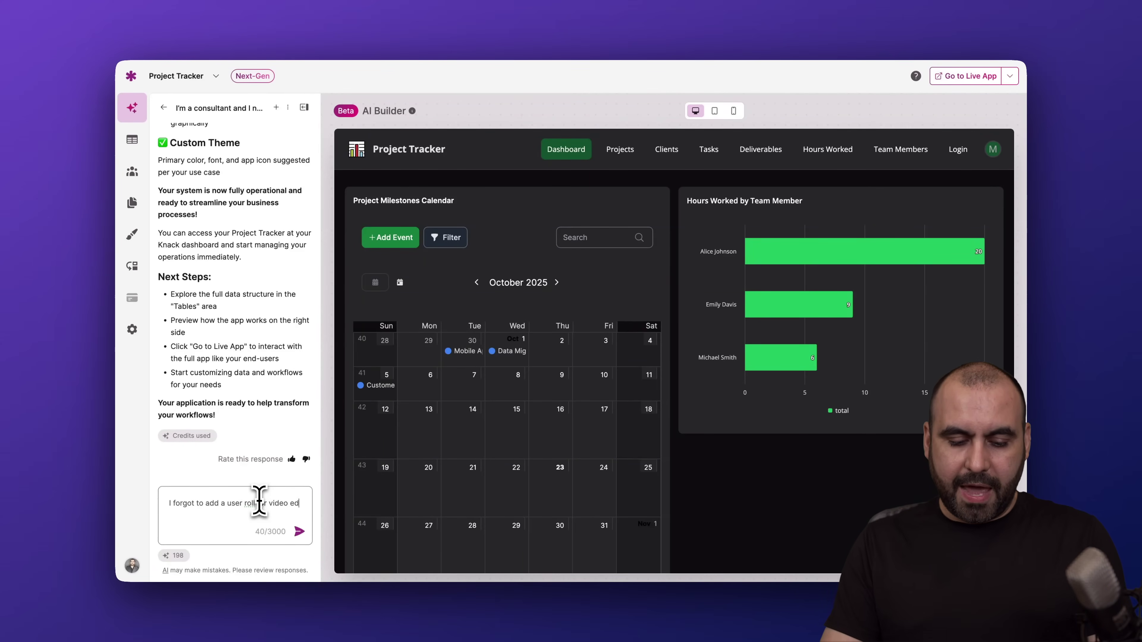
pyautogui.write('itors')
pyautogui.press('Return')
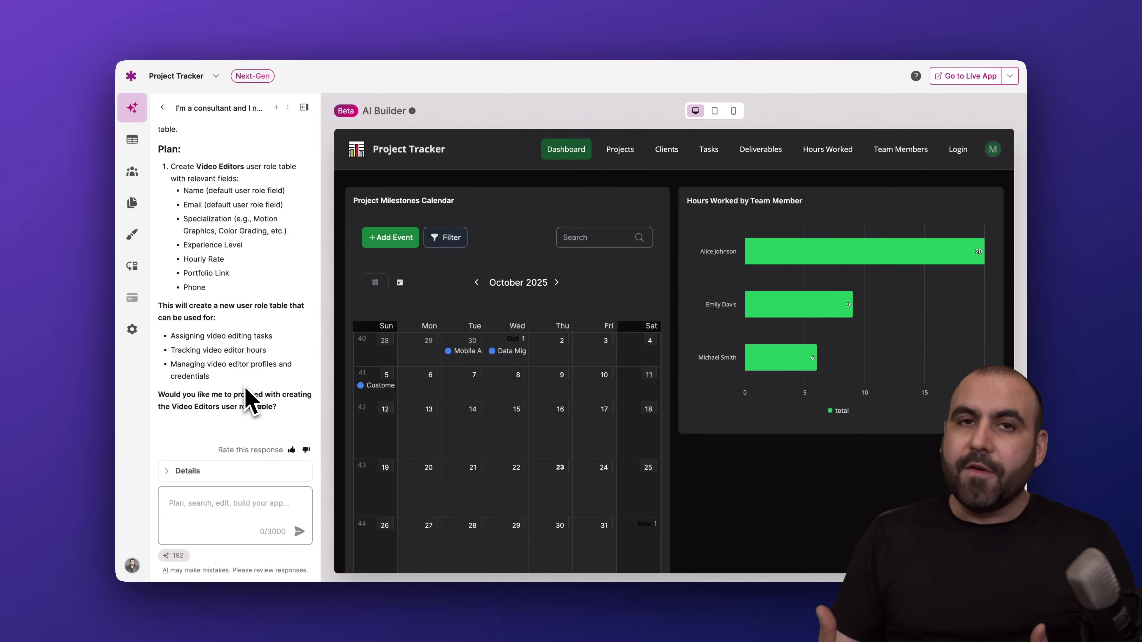
pyautogui.click(223, 503)
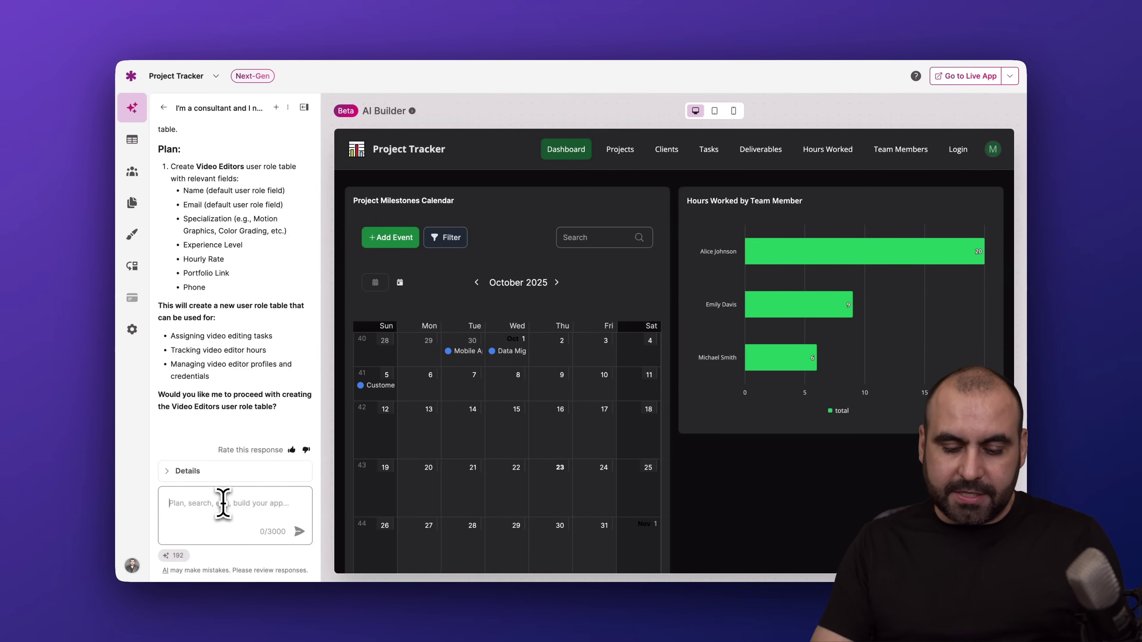
# Approve the Video Editors plan, return to the previous AI chats, and open the data tables
pyautogui.press('Return')
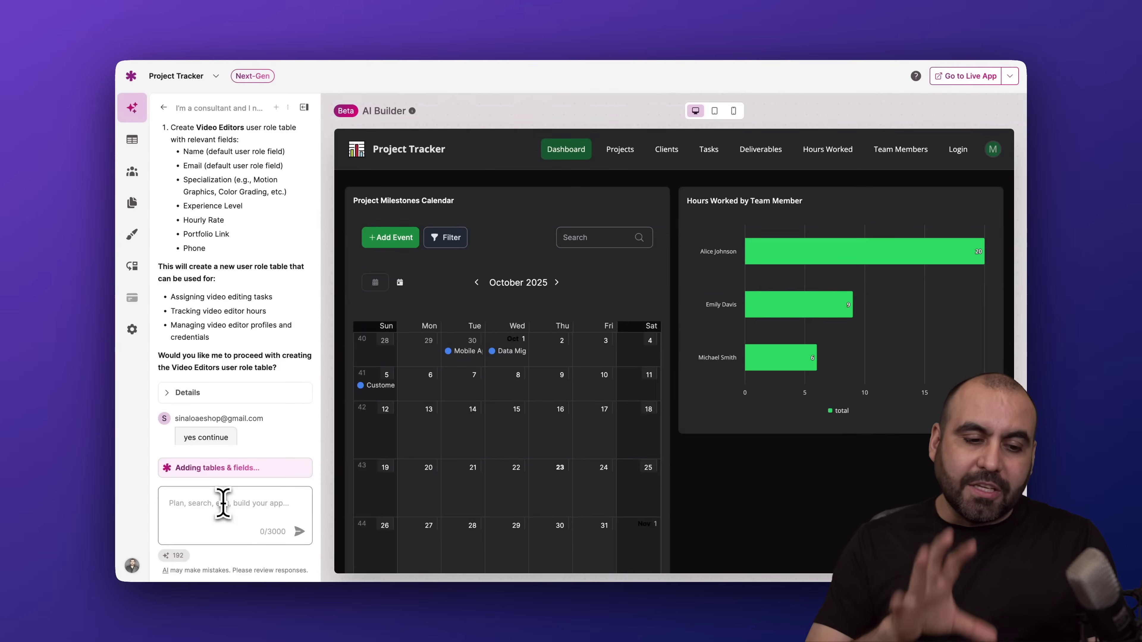
pyautogui.scroll(-1, 263, 310)
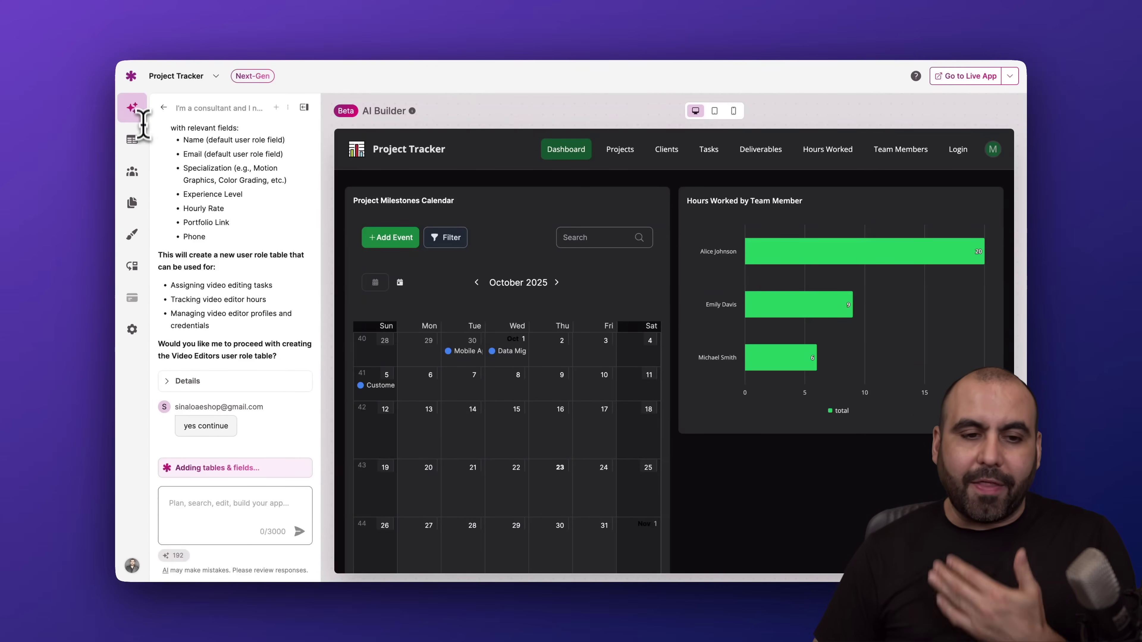
pyautogui.click(163, 107)
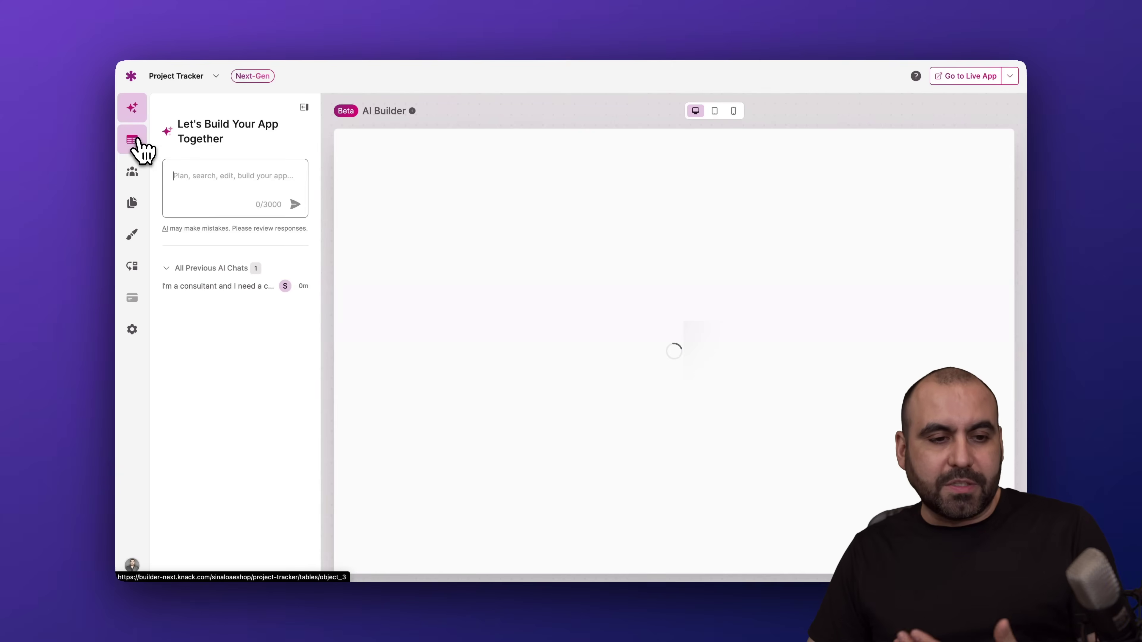
pyautogui.click(138, 143)
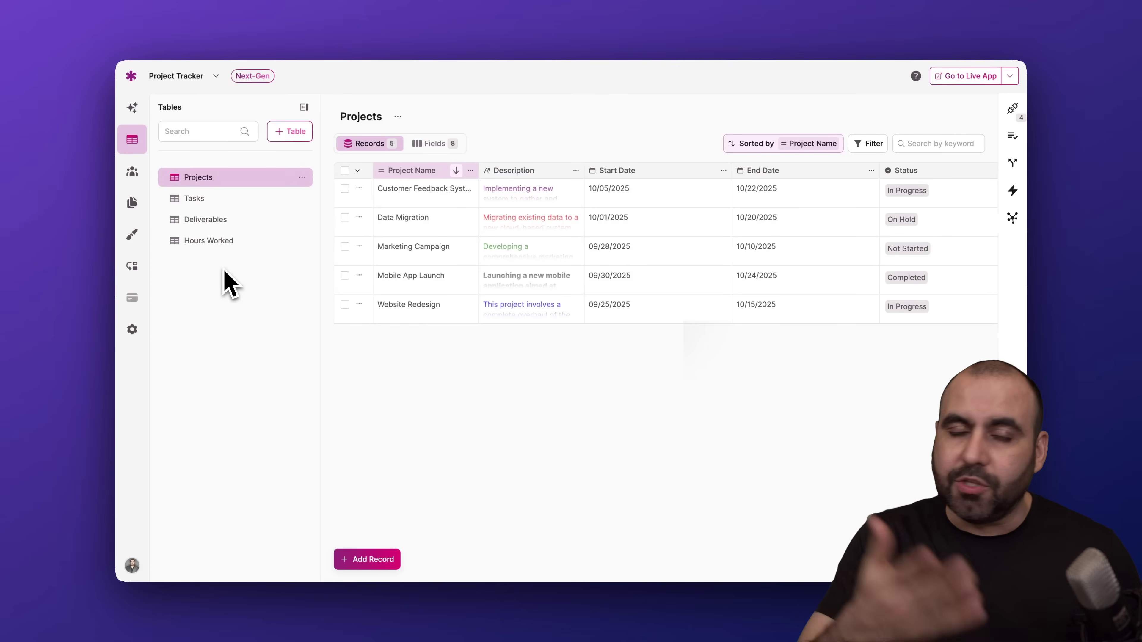
pyautogui.click(294, 135)
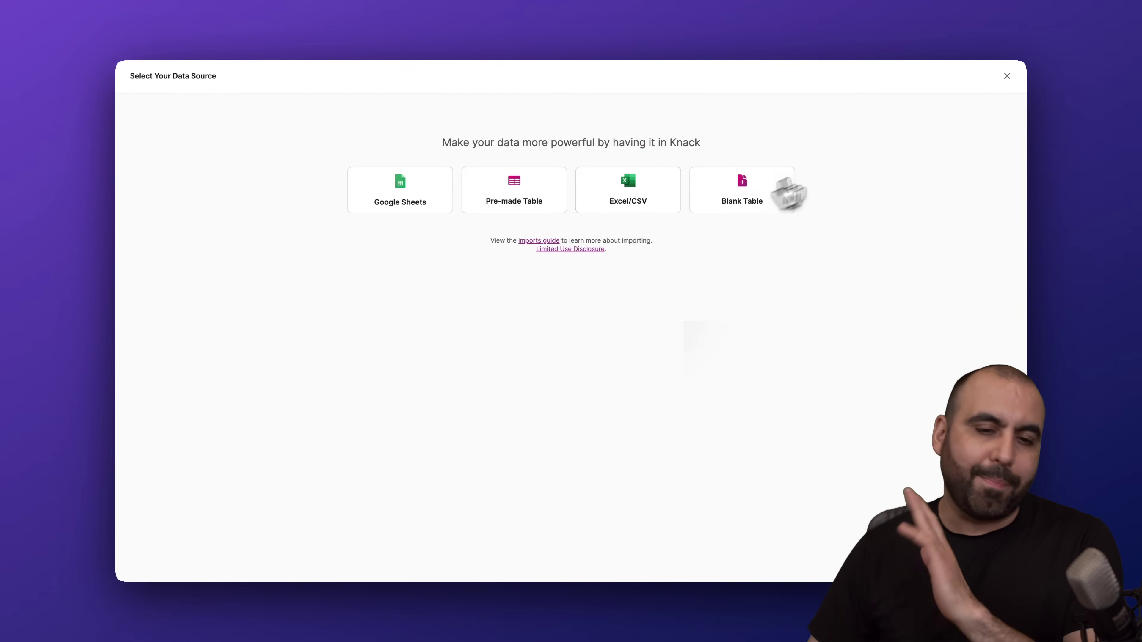
pyautogui.click(1006, 76)
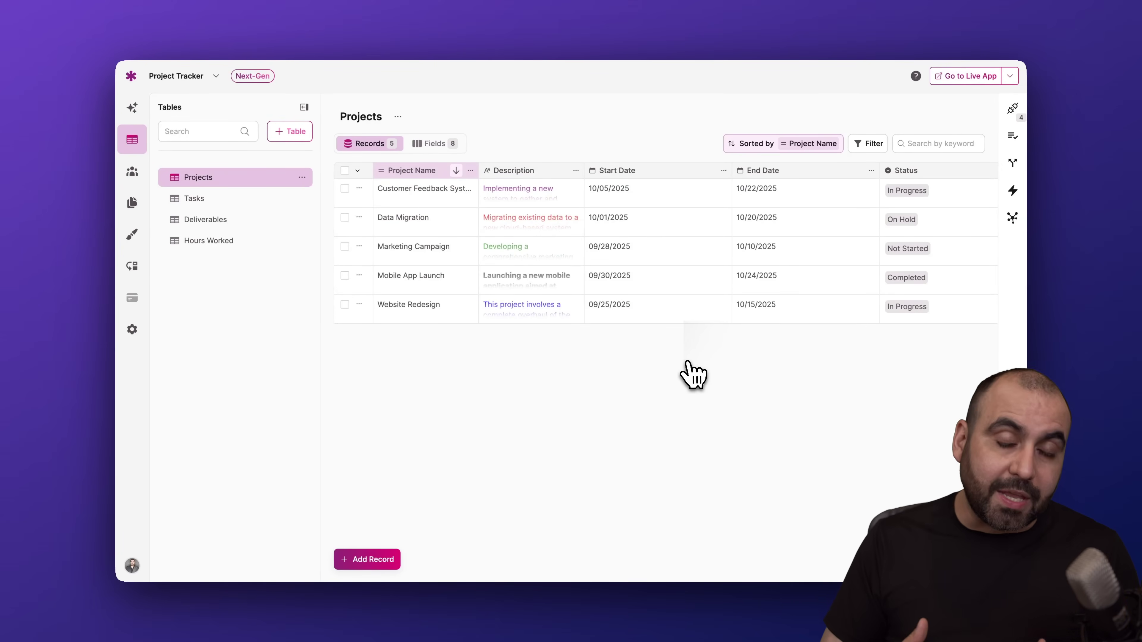
pyautogui.hscroll(5, 867, 230)
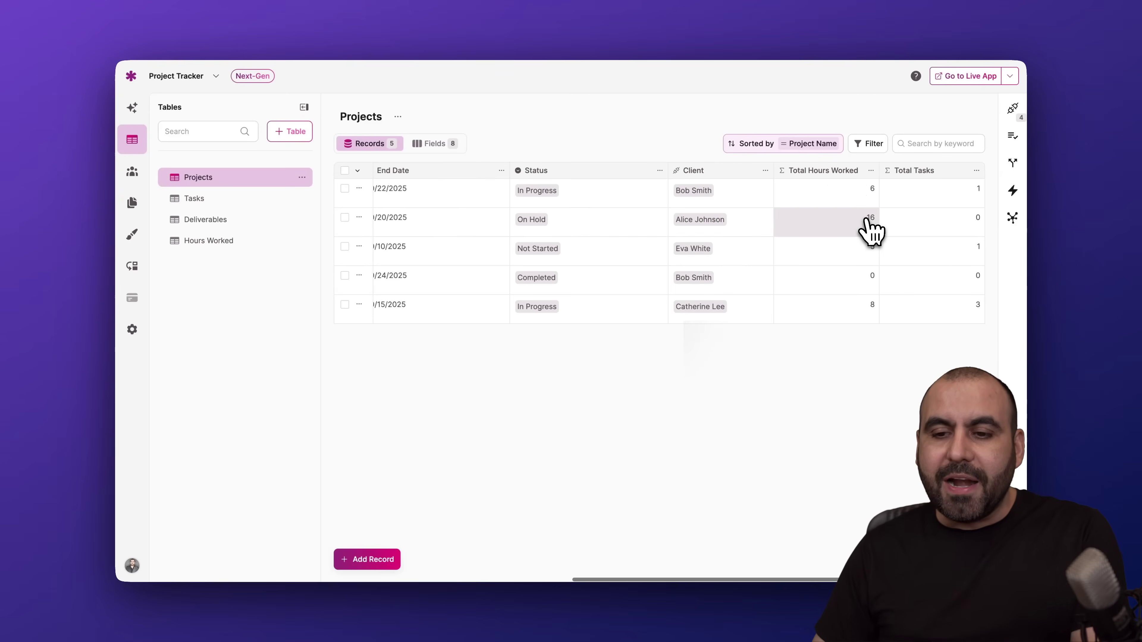
pyautogui.hscroll(-5, 867, 229)
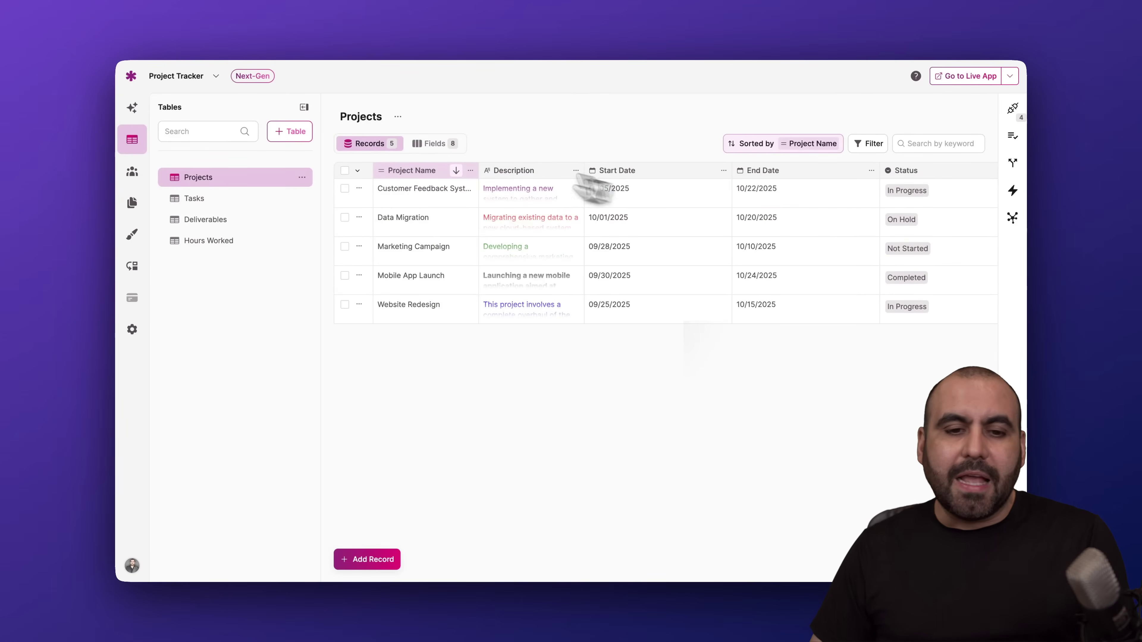
pyautogui.click(423, 148)
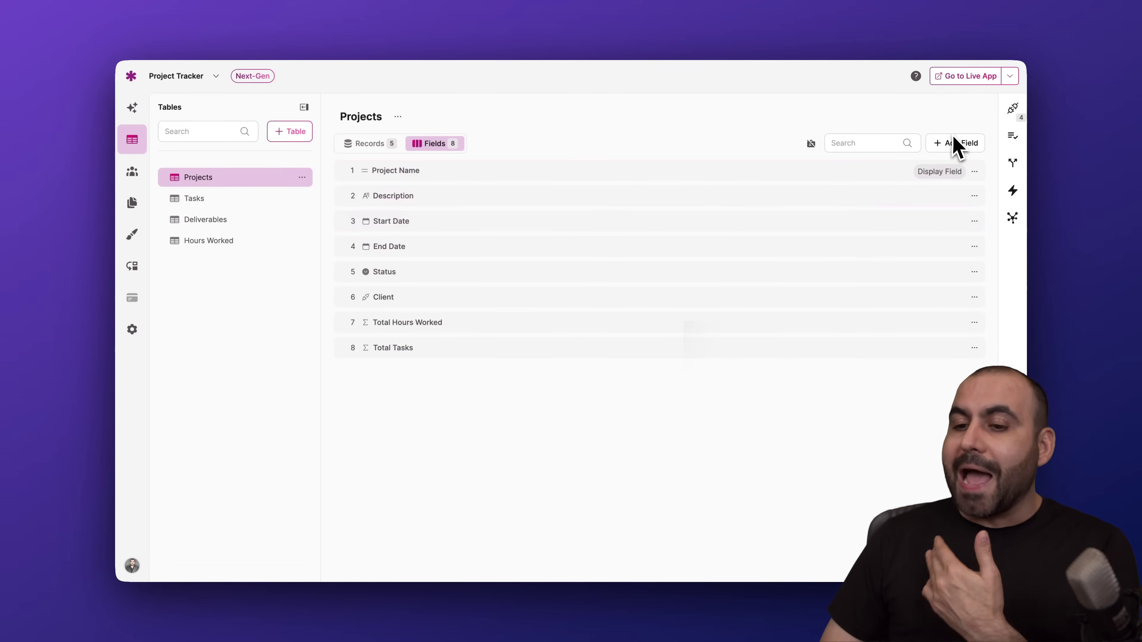
pyautogui.click(954, 143)
pyautogui.click(562, 262)
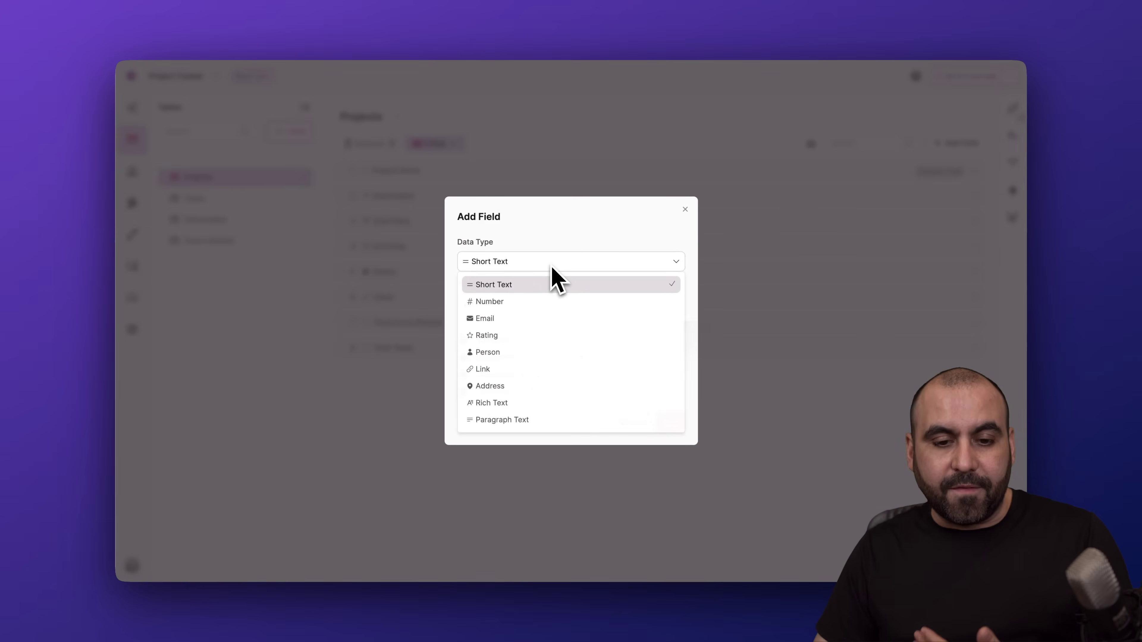
pyautogui.scroll(-2, 539, 365)
pyautogui.scroll(-5, 540, 377)
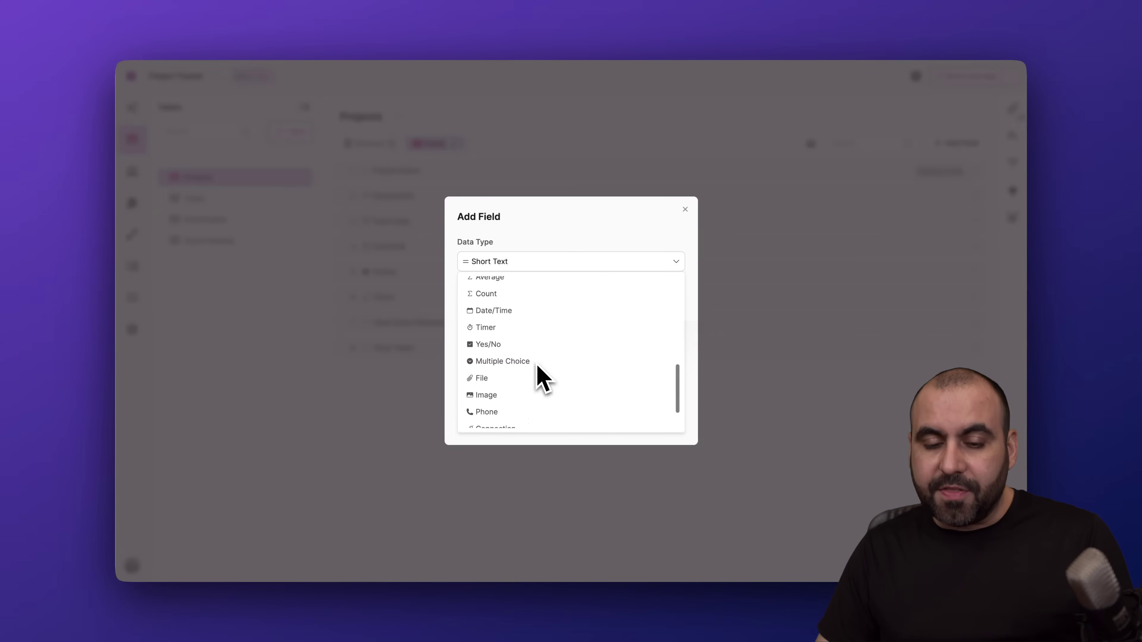
pyautogui.click(689, 212)
pyautogui.click(684, 209)
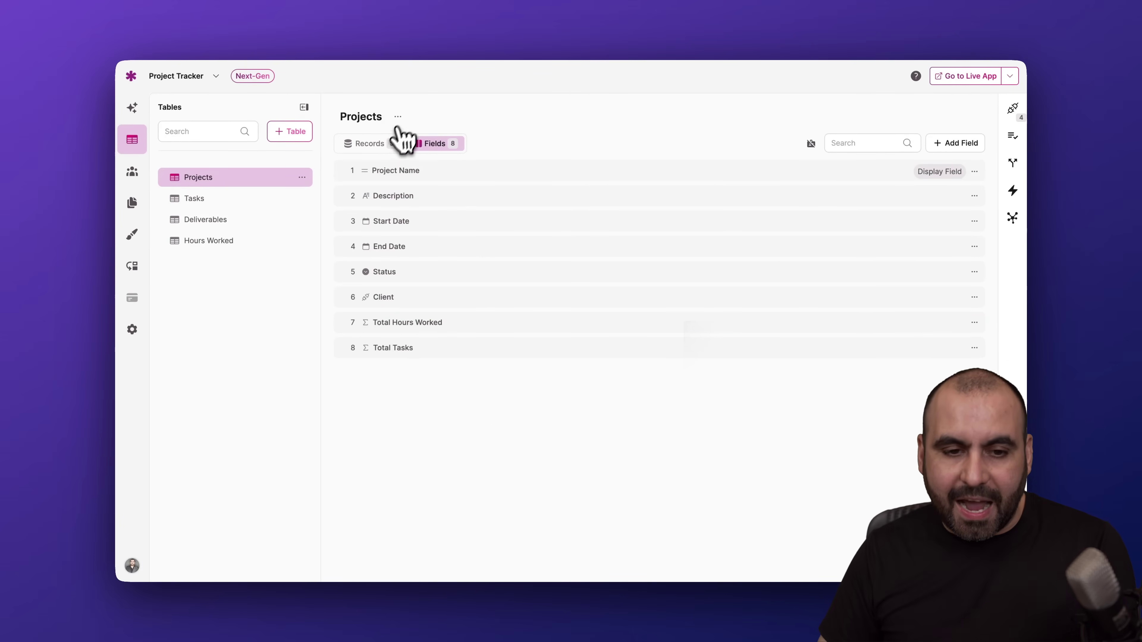
# Show the five Projects records and view its connections, validation rules, conditional rules and tasks
pyautogui.click(391, 142)
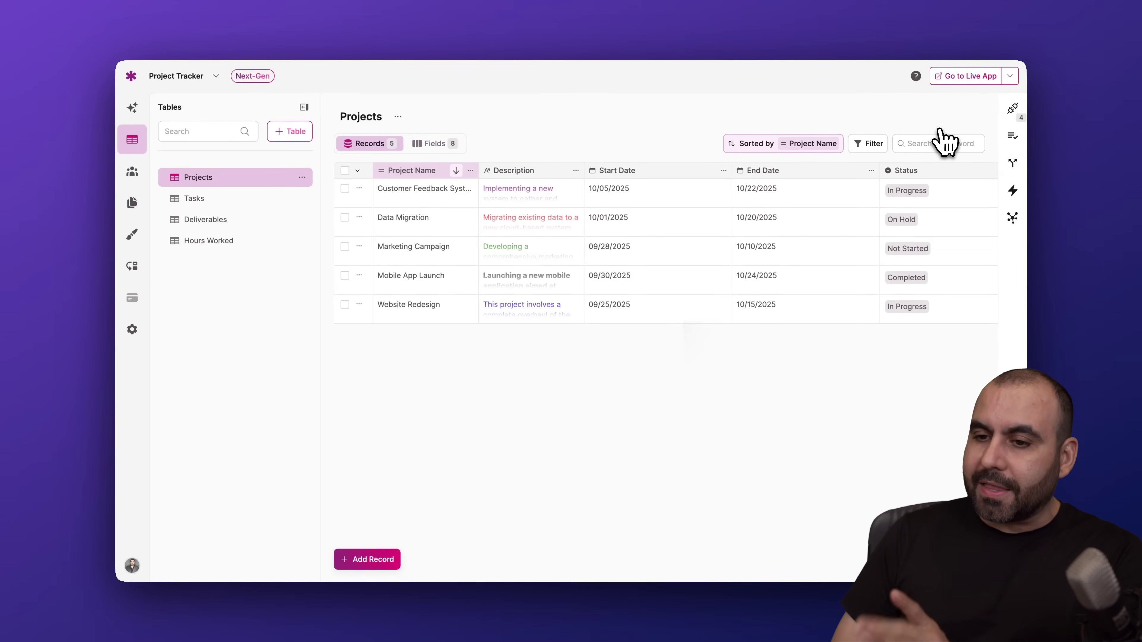
pyautogui.click(1013, 110)
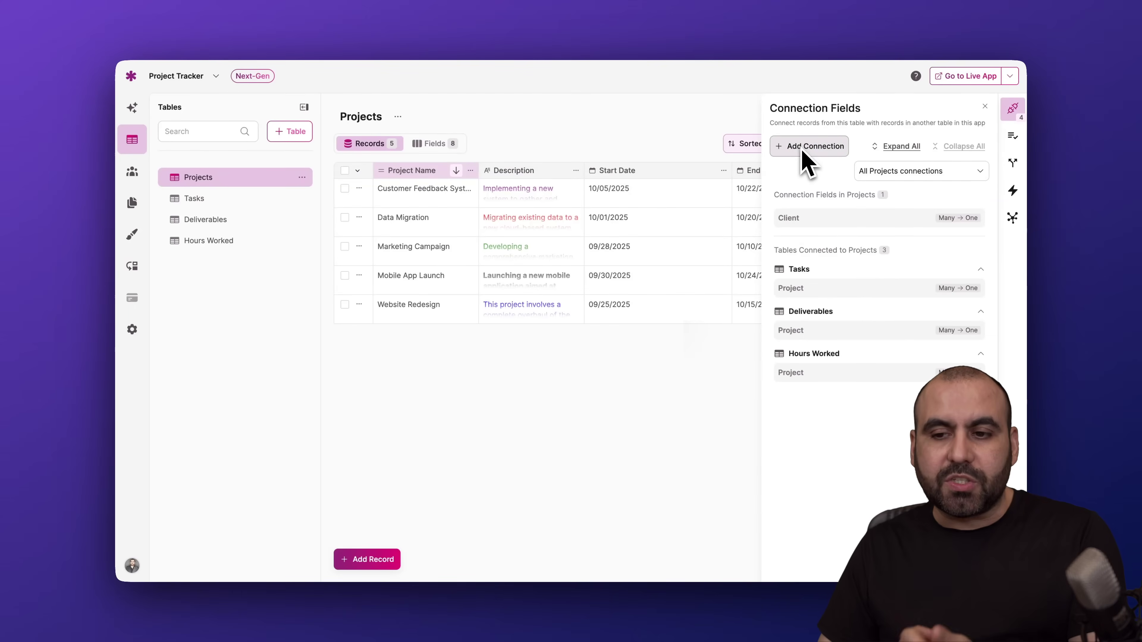
pyautogui.click(1010, 137)
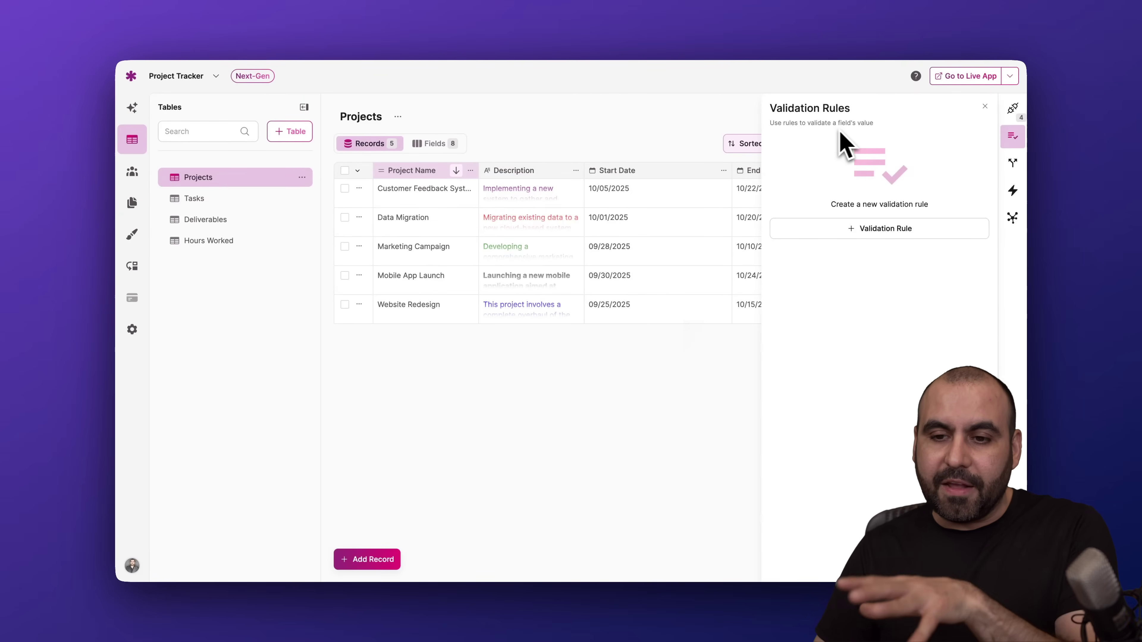
pyautogui.click(1013, 164)
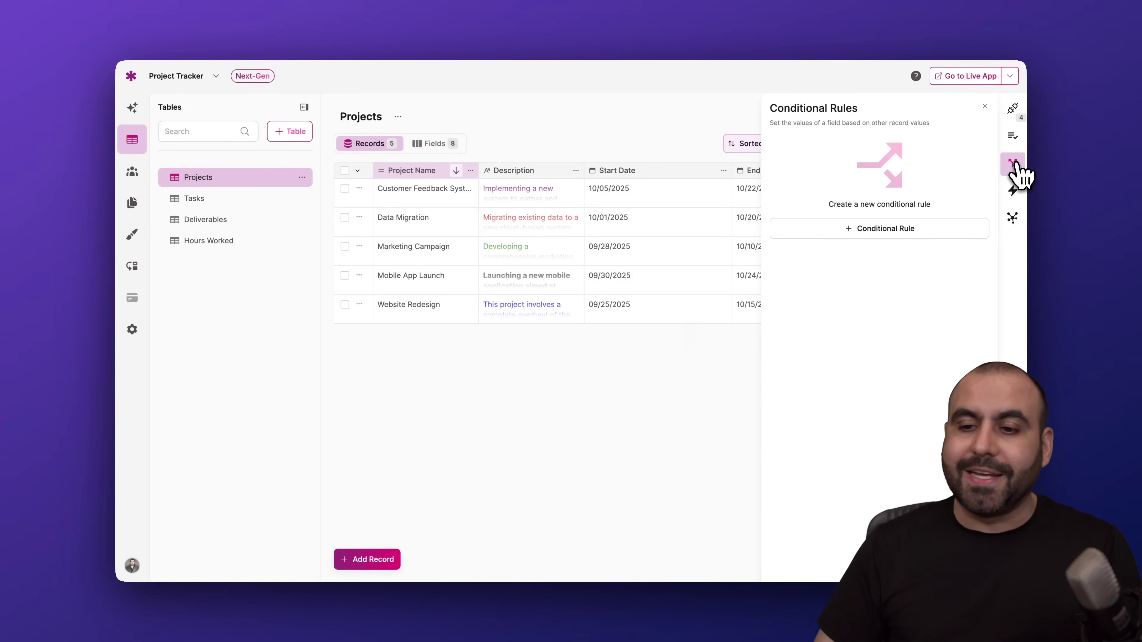
pyautogui.click(1013, 192)
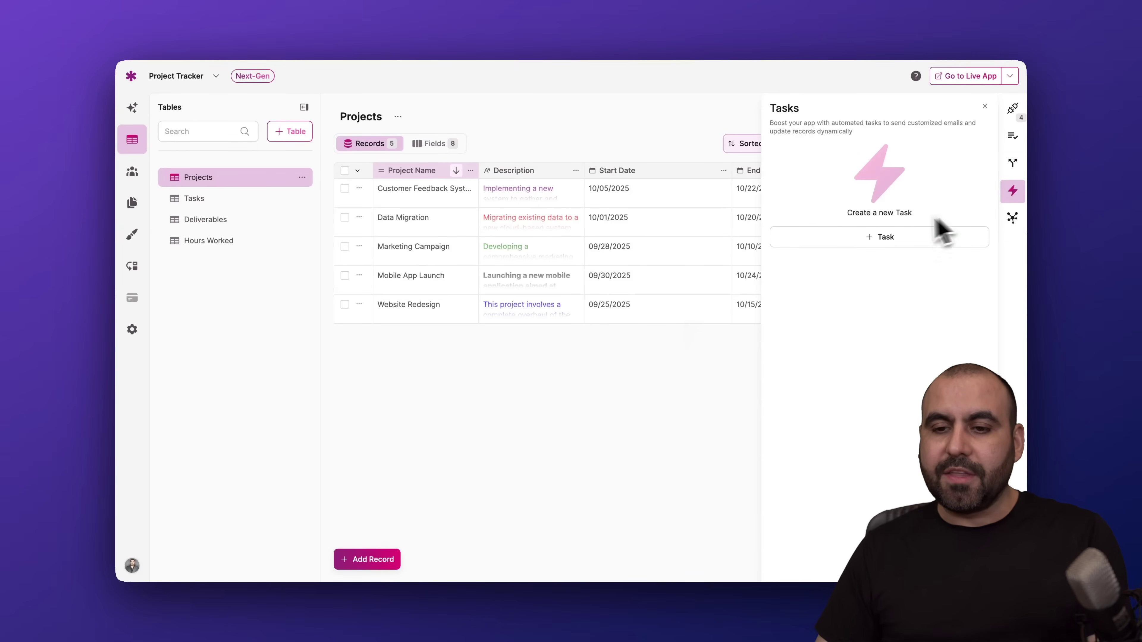
pyautogui.click(984, 106)
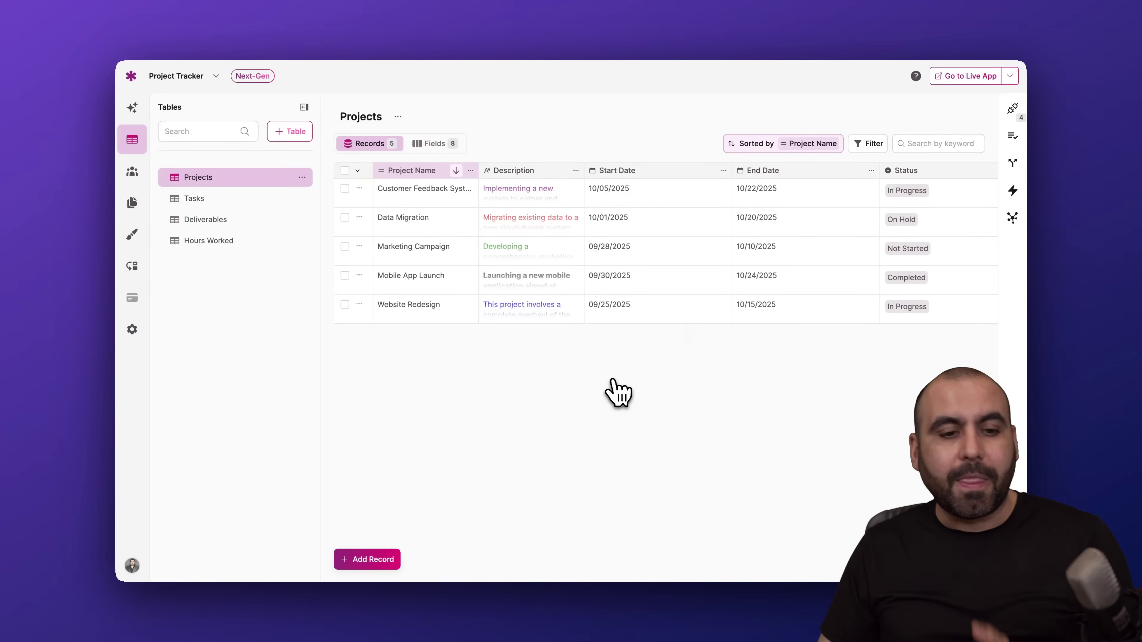
# Browse the users listed in the Video Editors role
pyautogui.click(133, 174)
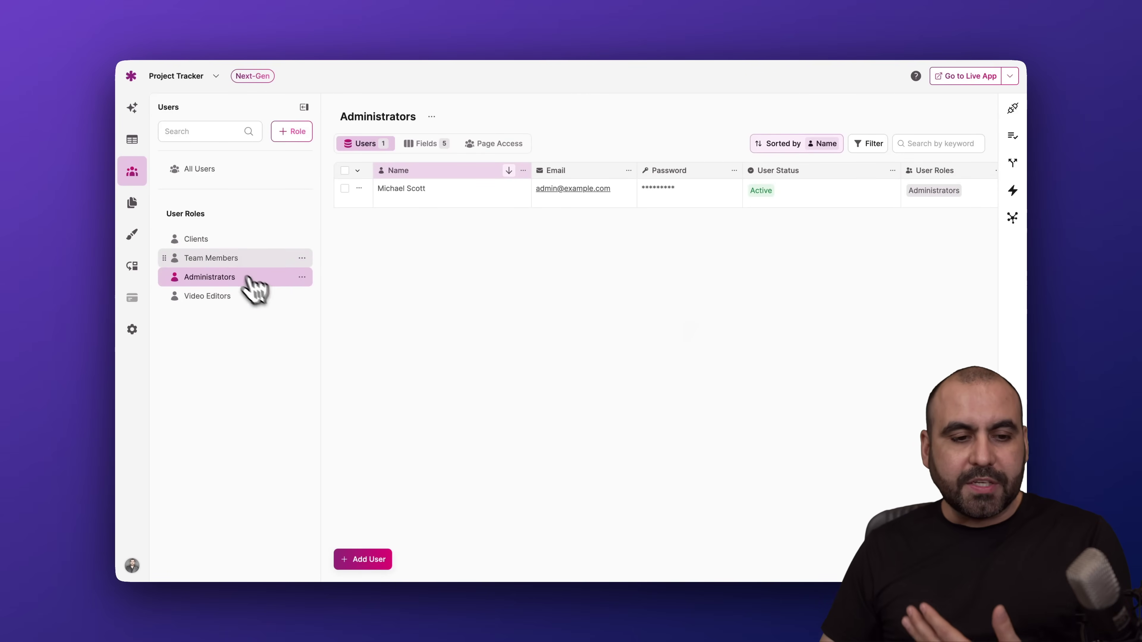
pyautogui.click(230, 308)
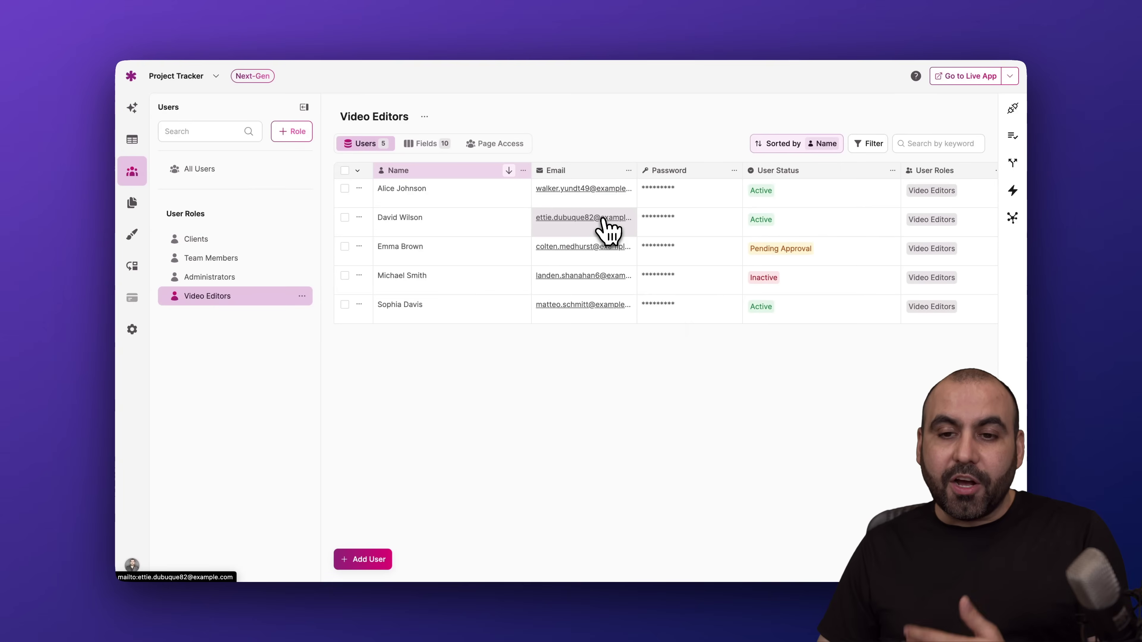
pyautogui.hscroll(5, 607, 229)
pyautogui.hscroll(10, 608, 229)
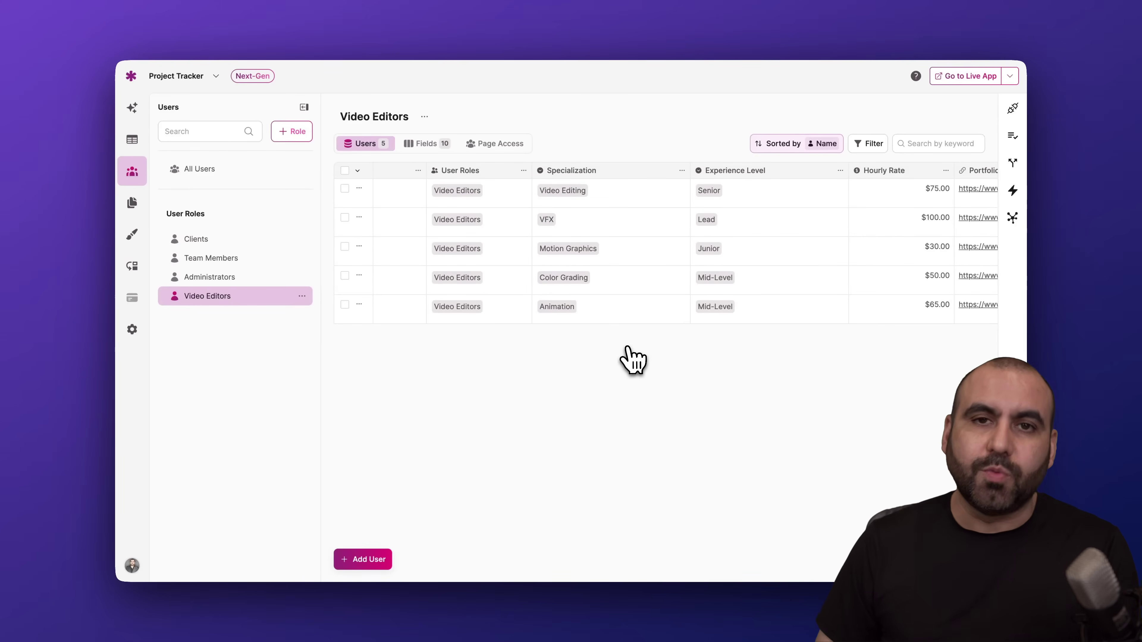
pyautogui.hscroll(5, 772, 283)
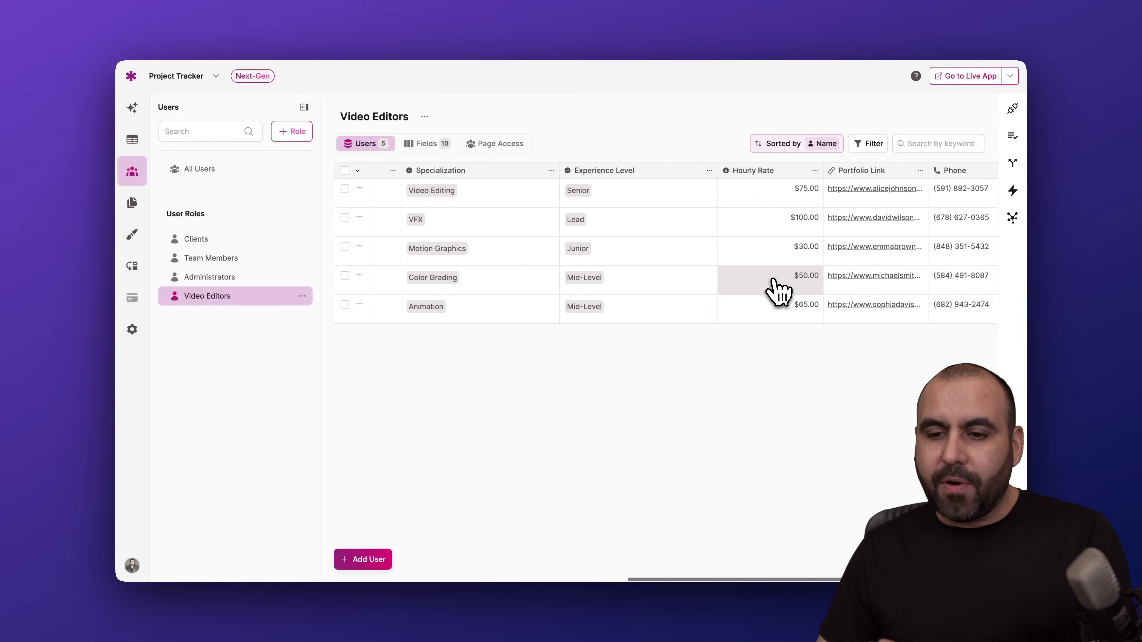
pyautogui.hscroll(-5, 492, 255)
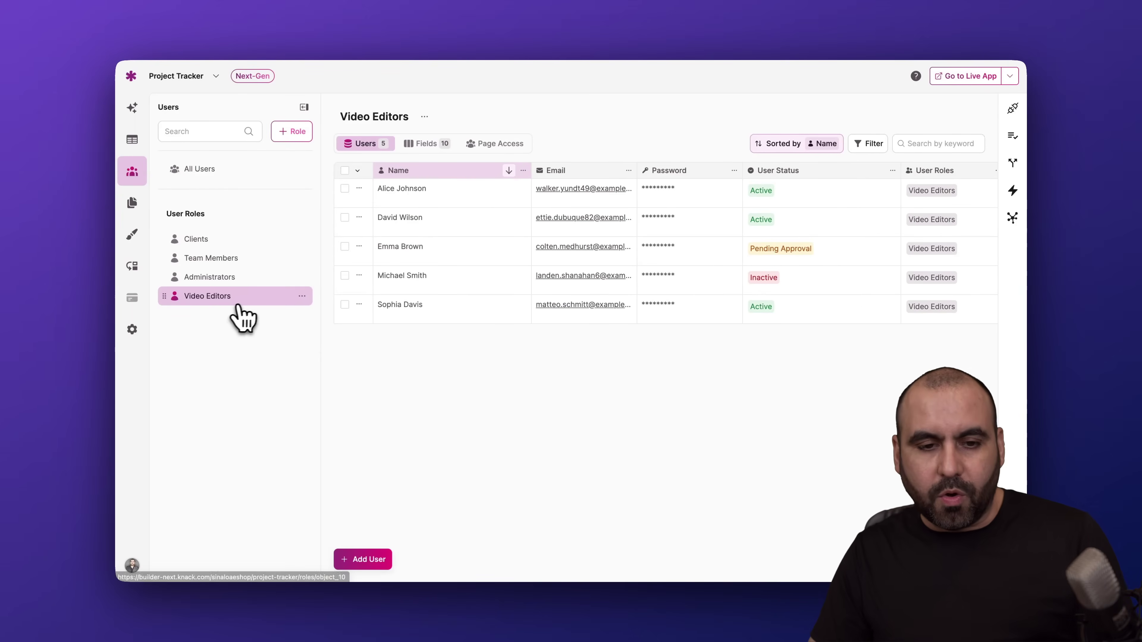
# Inspect the Video Editors fields, including the Specialization field options and its connections
pyautogui.click(427, 144)
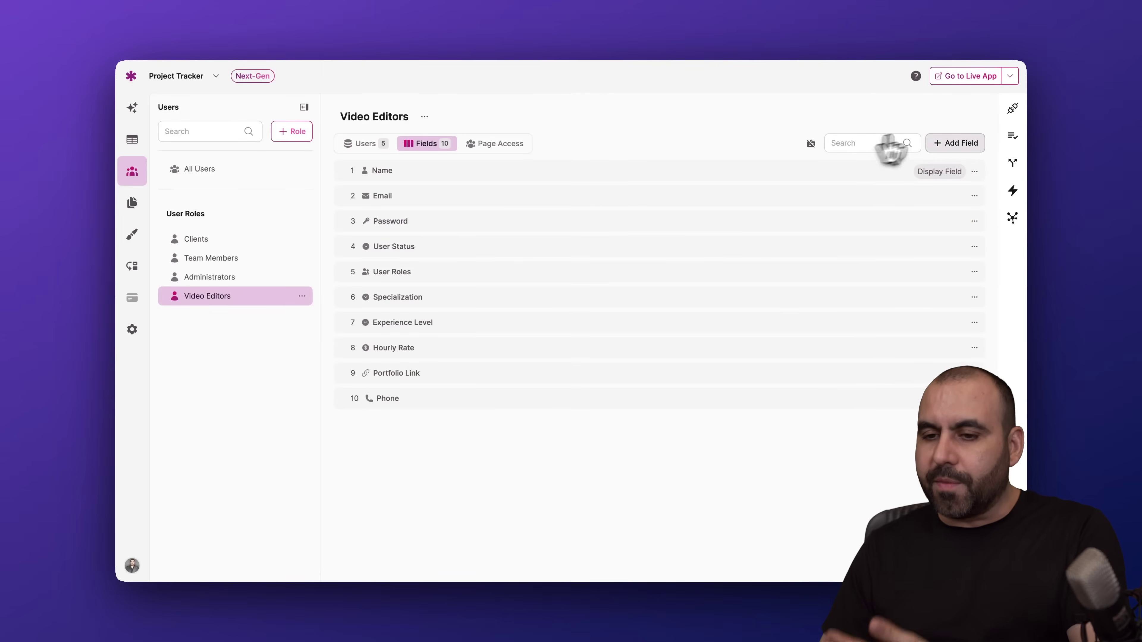
pyautogui.click(974, 297)
pyautogui.click(629, 455)
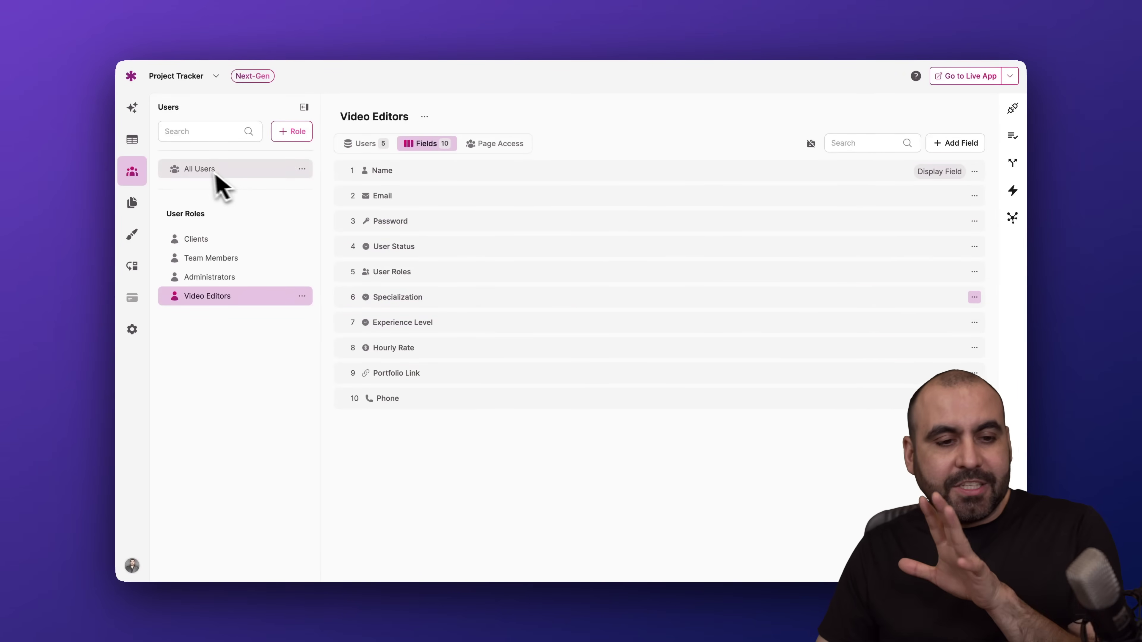
pyautogui.click(1012, 108)
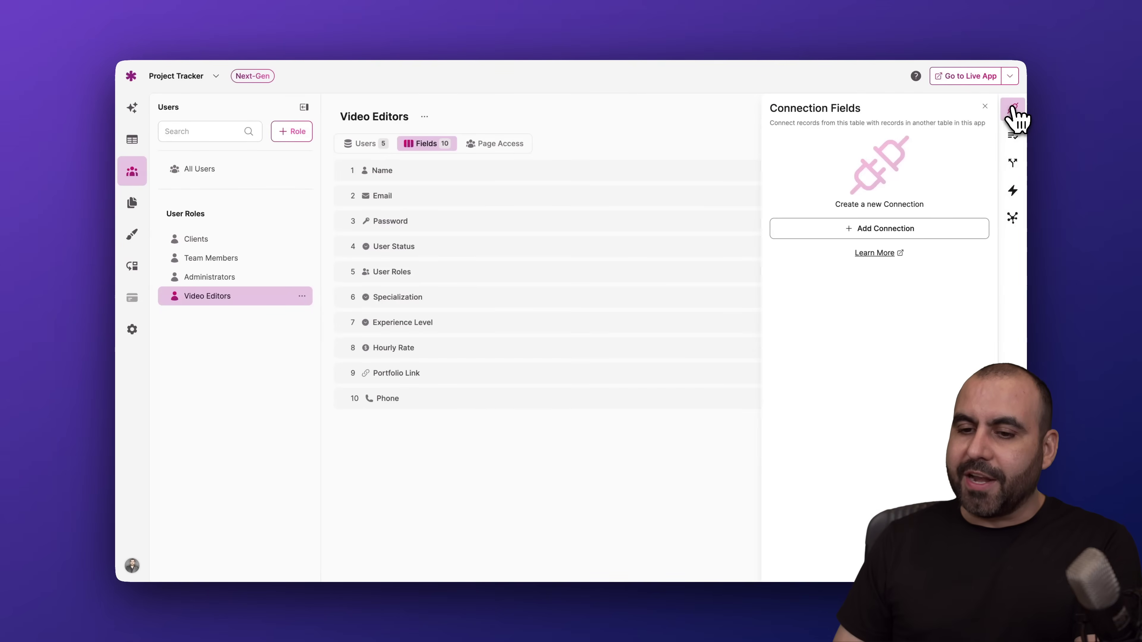
pyautogui.click(984, 108)
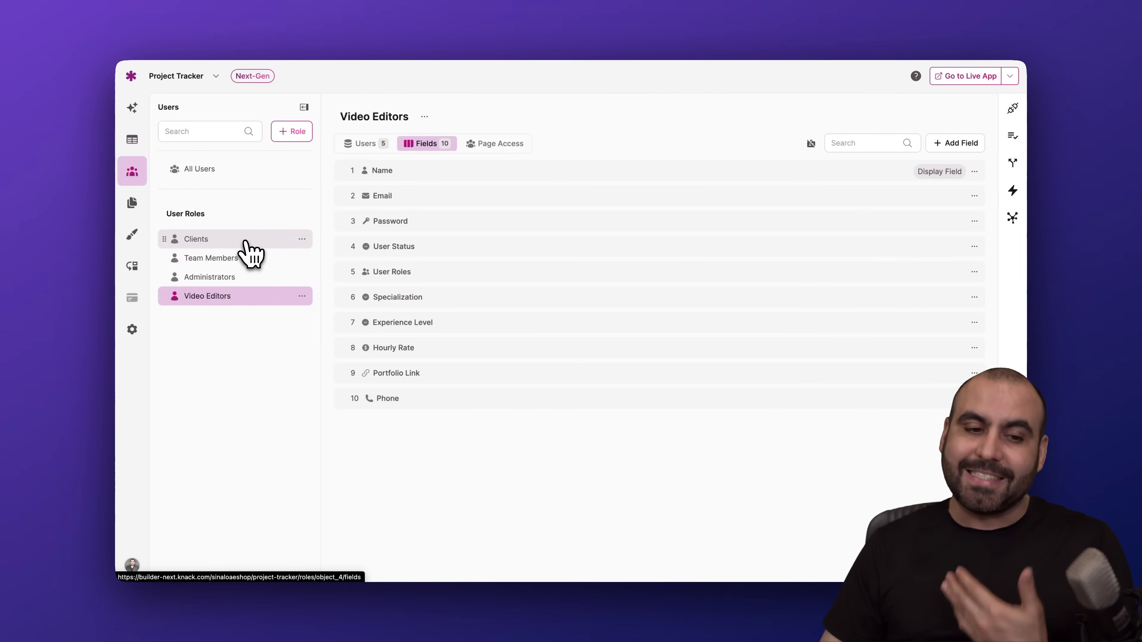
# Open the Clients role and review its connections, validation rules, conditional rules and tasks
pyautogui.click(245, 243)
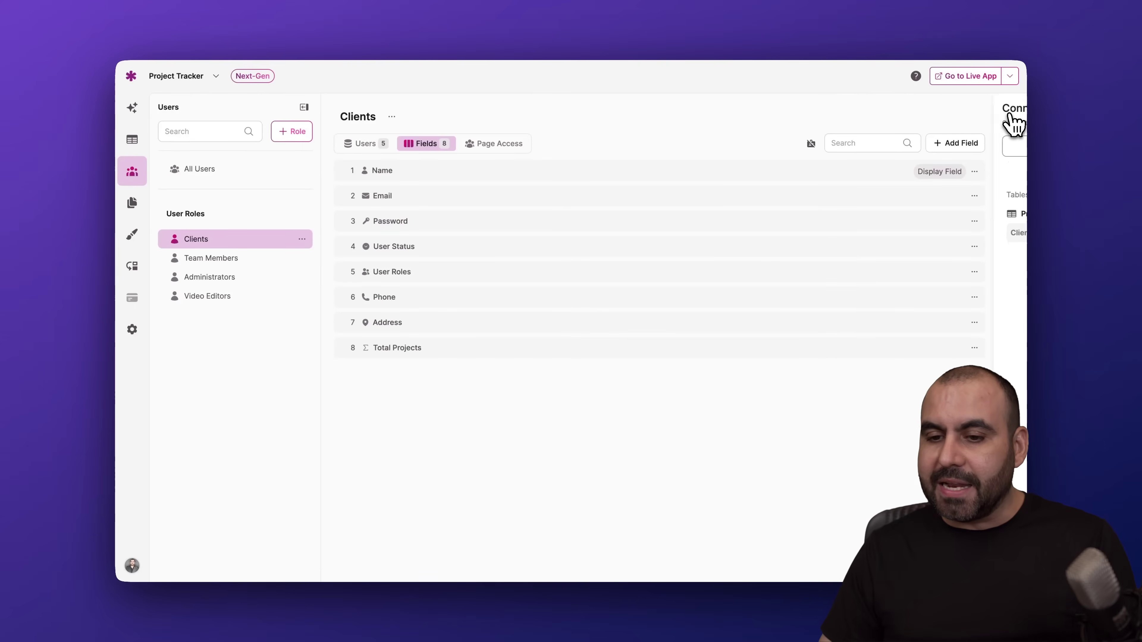
pyautogui.click(1012, 109)
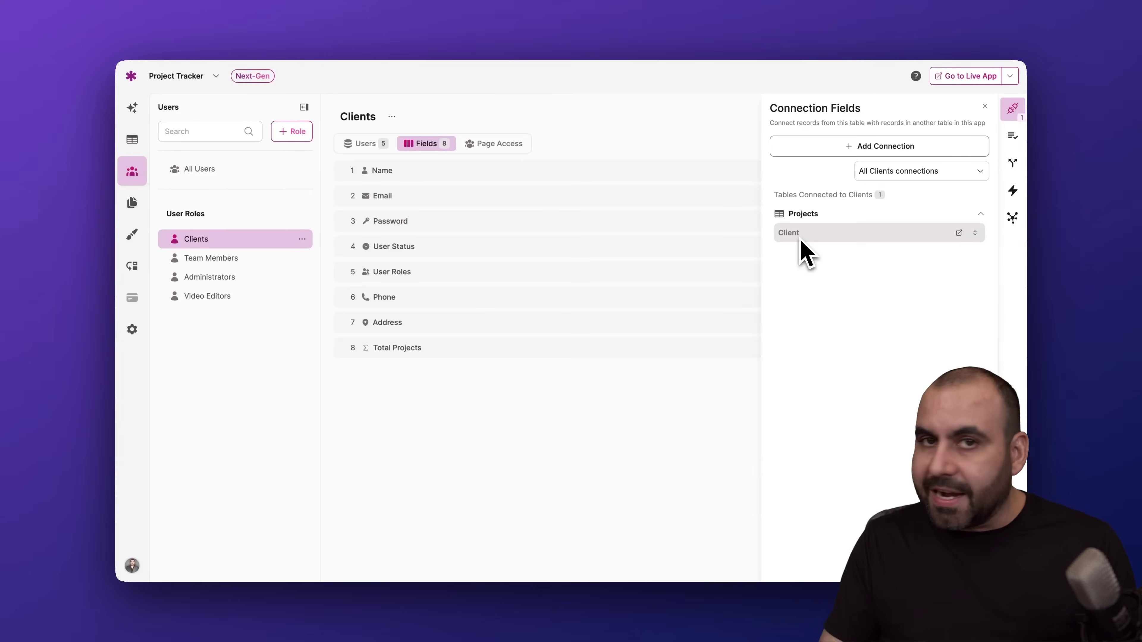
pyautogui.click(984, 107)
pyautogui.click(1012, 109)
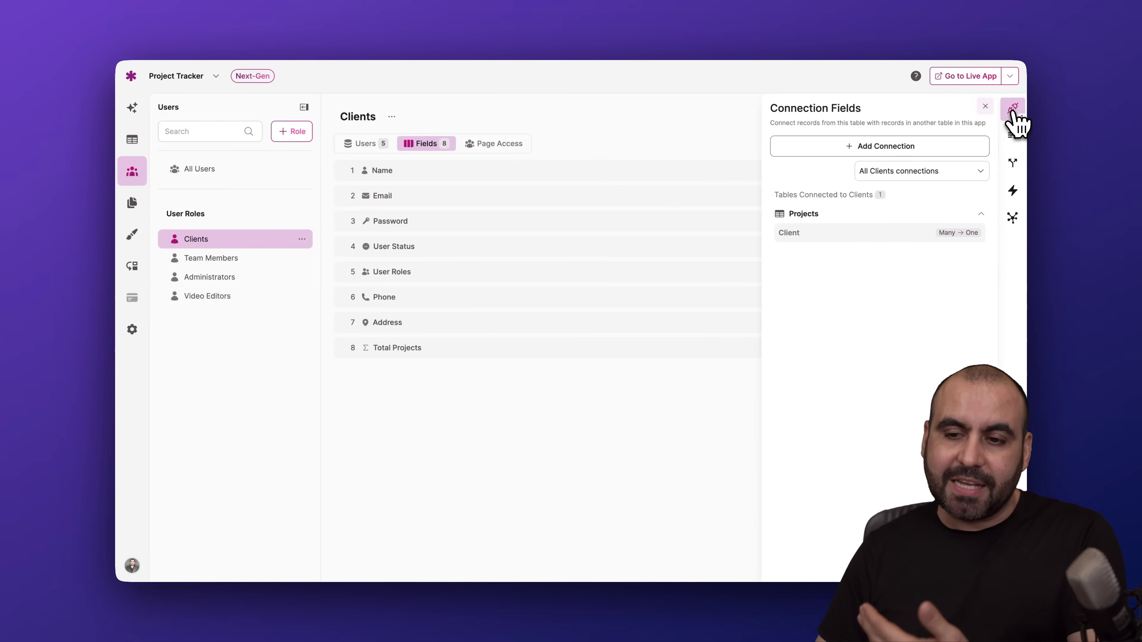
pyautogui.click(1013, 138)
pyautogui.click(1012, 163)
pyautogui.click(1012, 188)
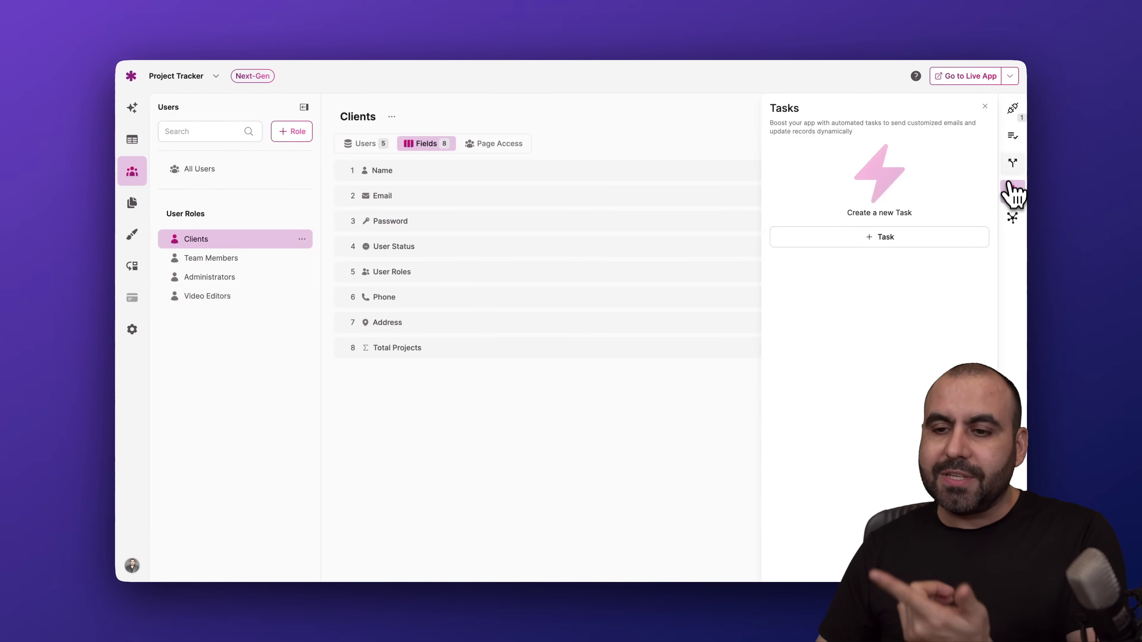
pyautogui.click(985, 106)
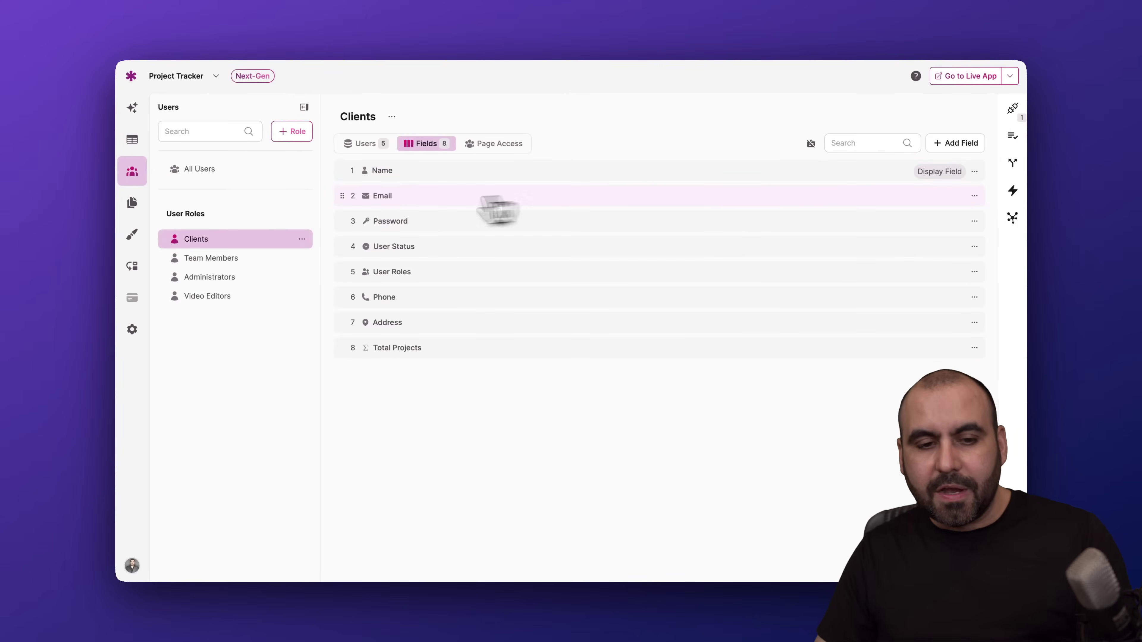
pyautogui.click(140, 205)
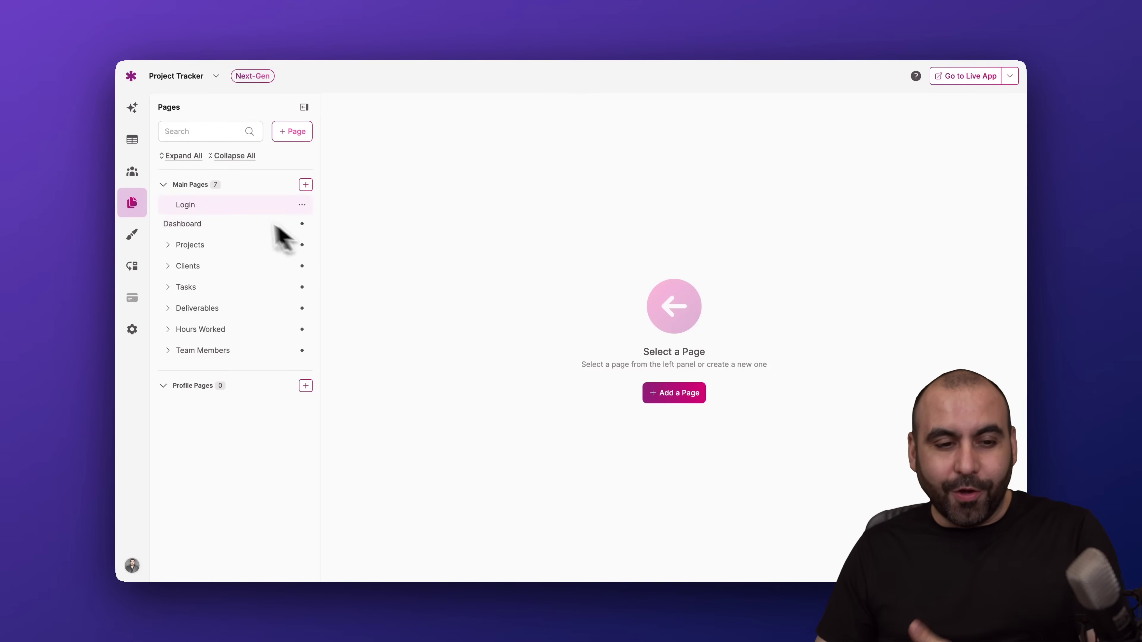
# Inspect the Login page's form title and section element choices, then open the Projects page
pyautogui.click(209, 211)
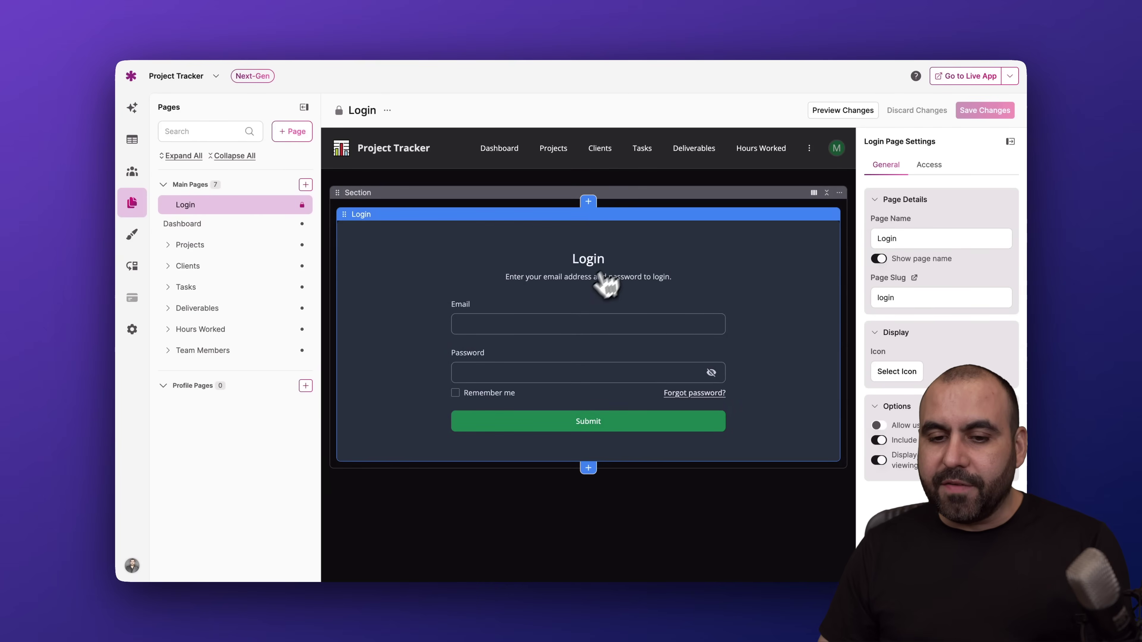
pyautogui.click(530, 259)
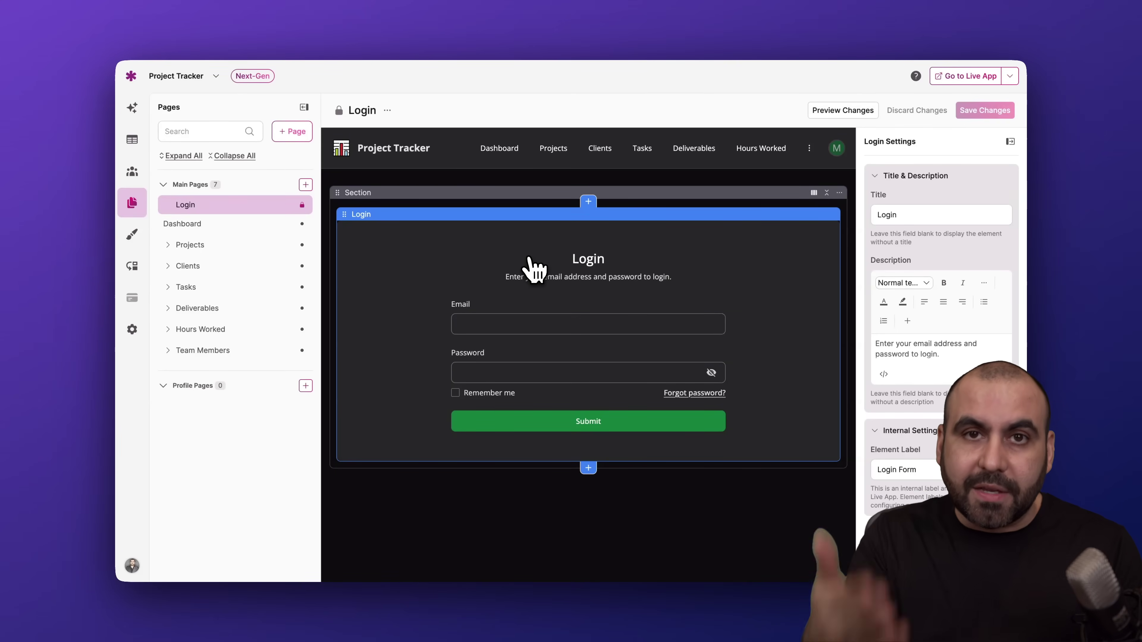
pyautogui.click(921, 212)
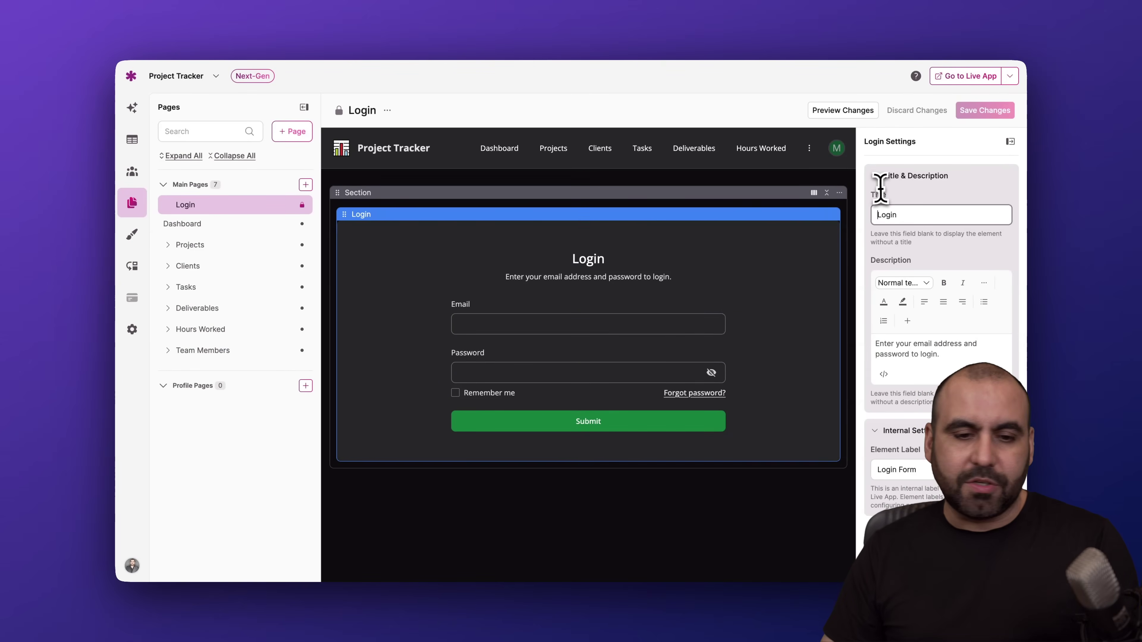
pyautogui.click(583, 193)
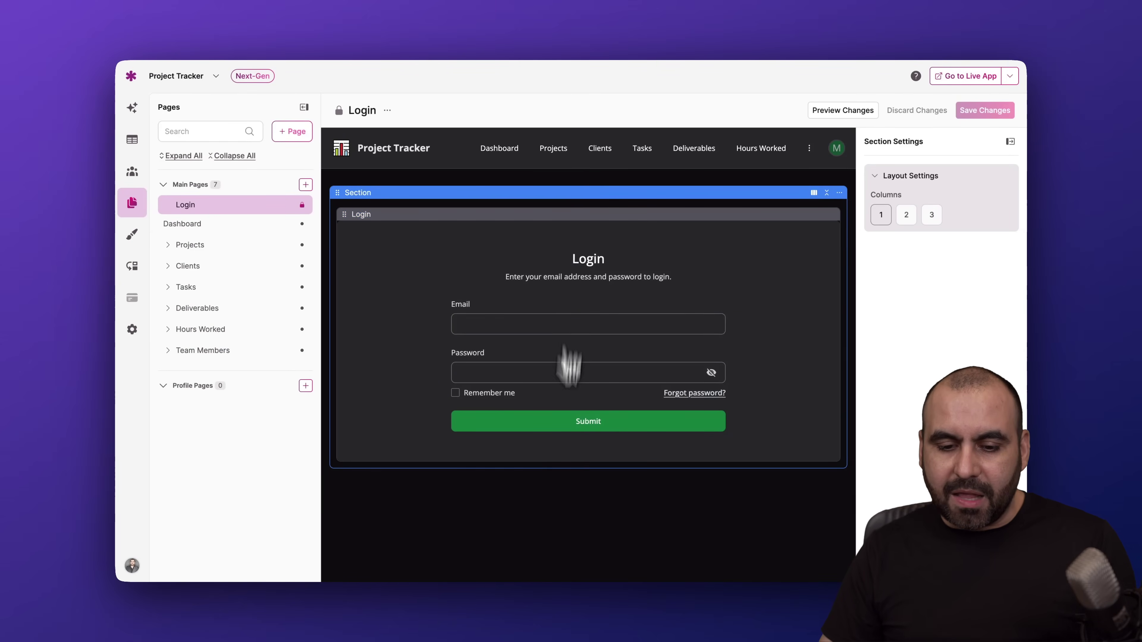
pyautogui.click(588, 476)
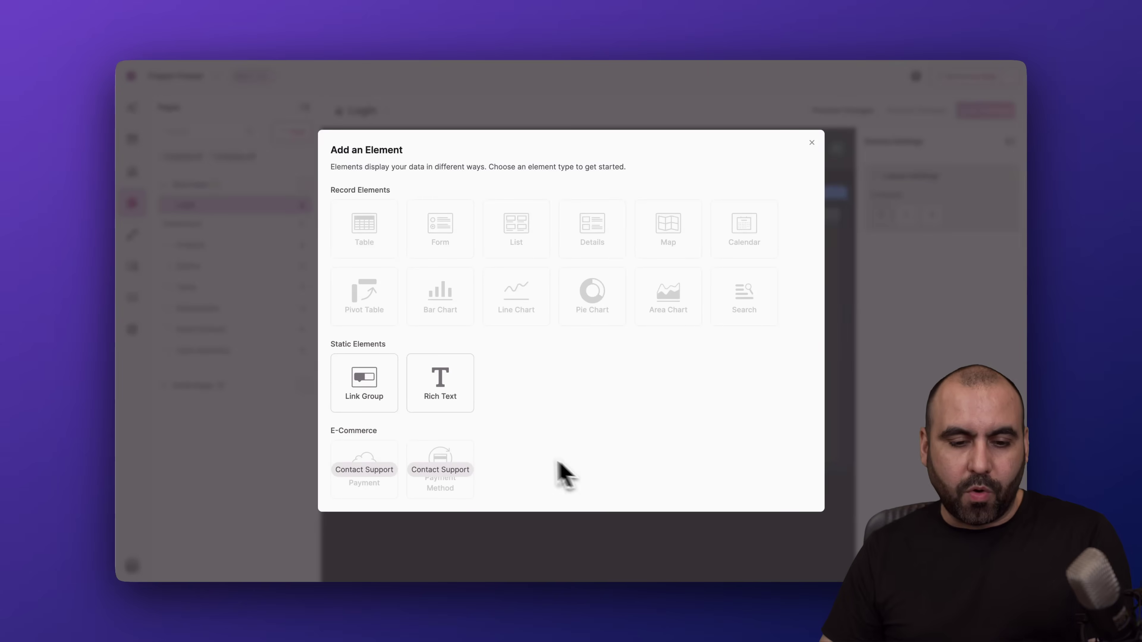
pyautogui.click(547, 567)
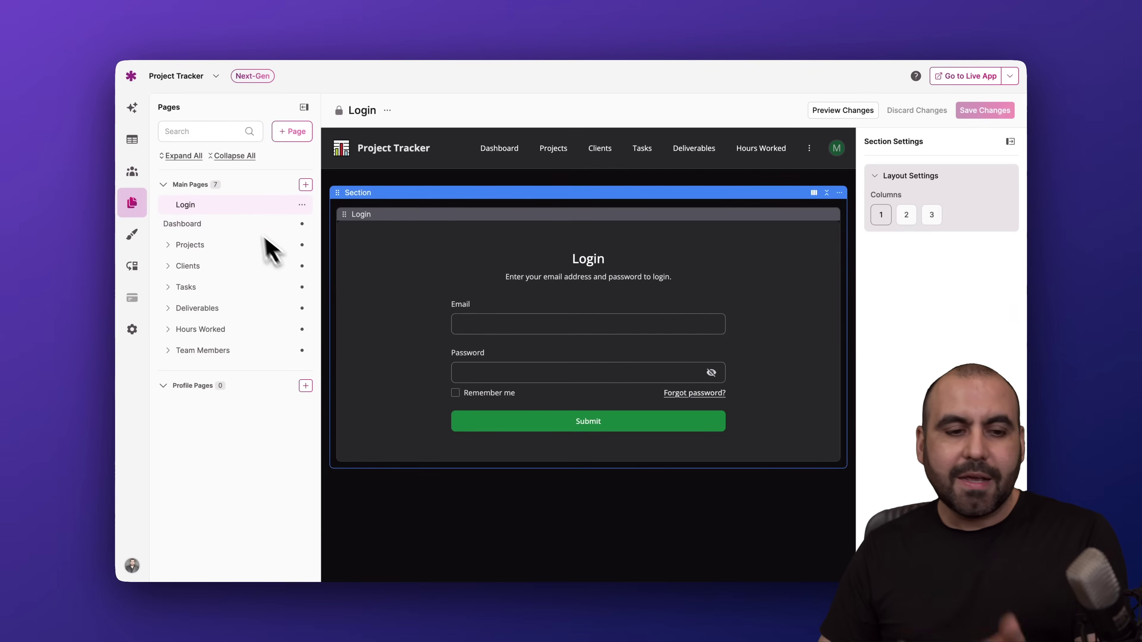
pyautogui.click(199, 249)
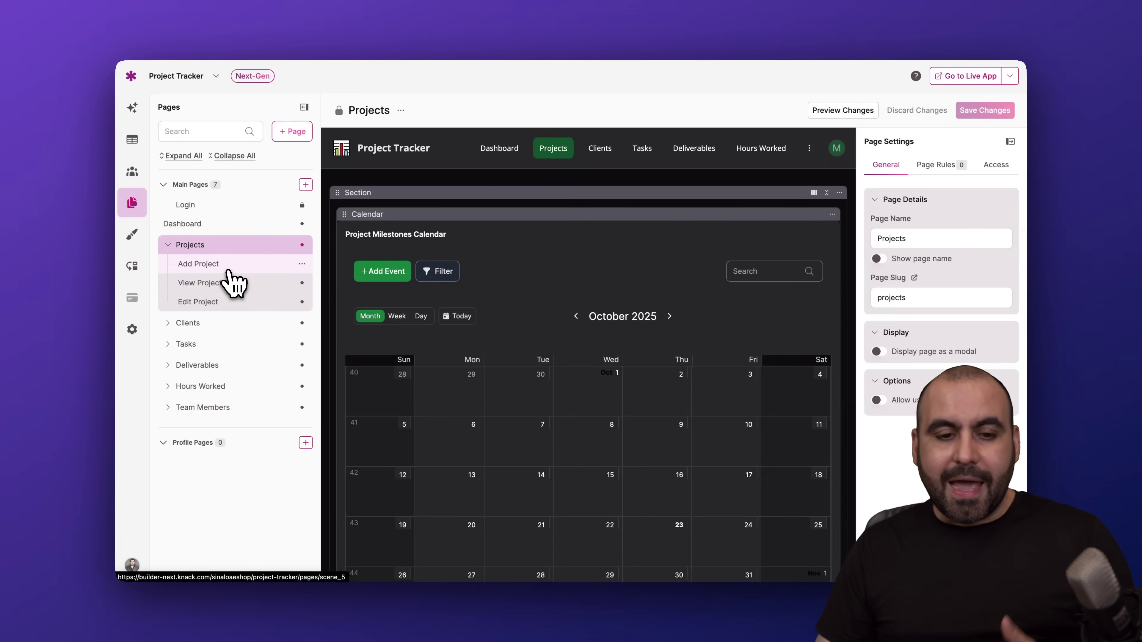
# Review the Projects table's Title & Description settings and the elements available to add below it
pyautogui.scroll(-5, 499, 337)
pyautogui.scroll(-7, 502, 336)
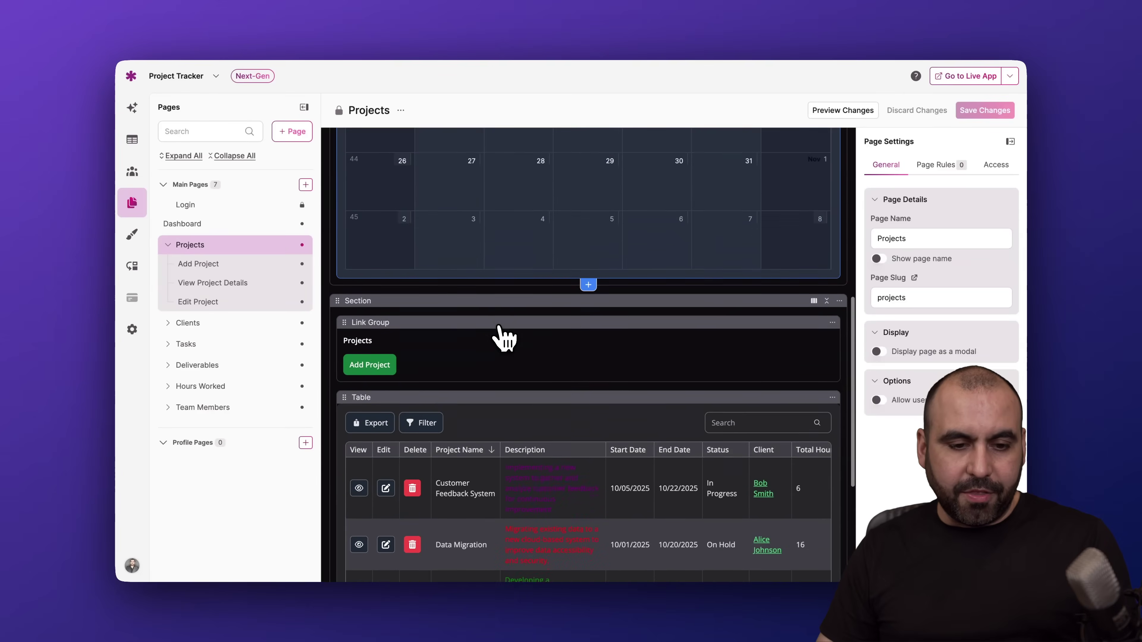
pyautogui.scroll(-3, 454, 214)
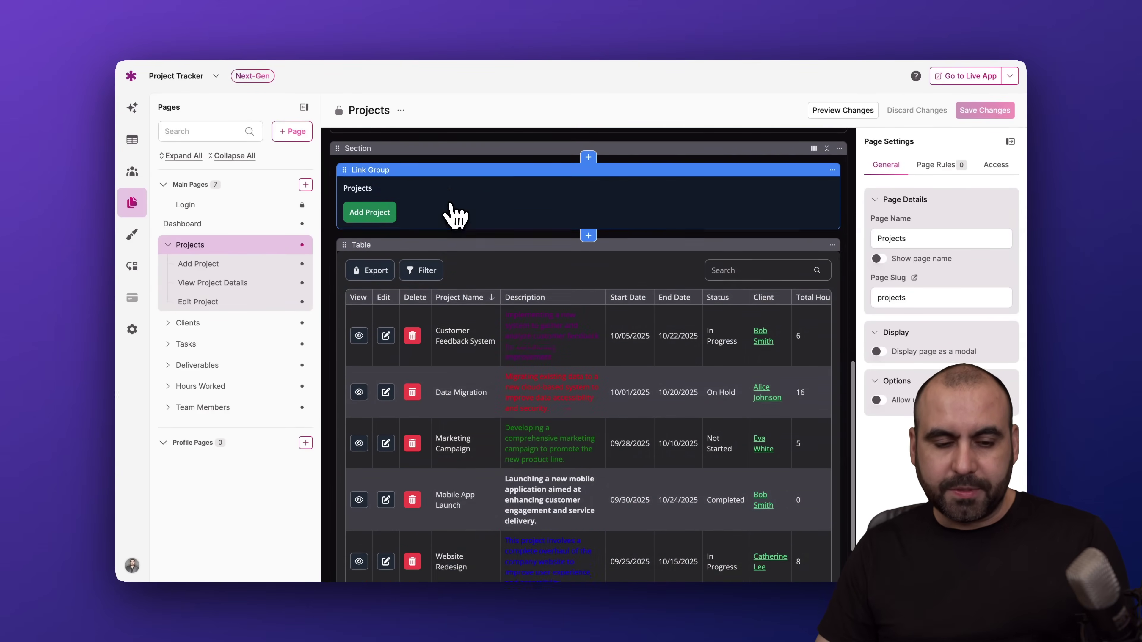
pyautogui.click(550, 365)
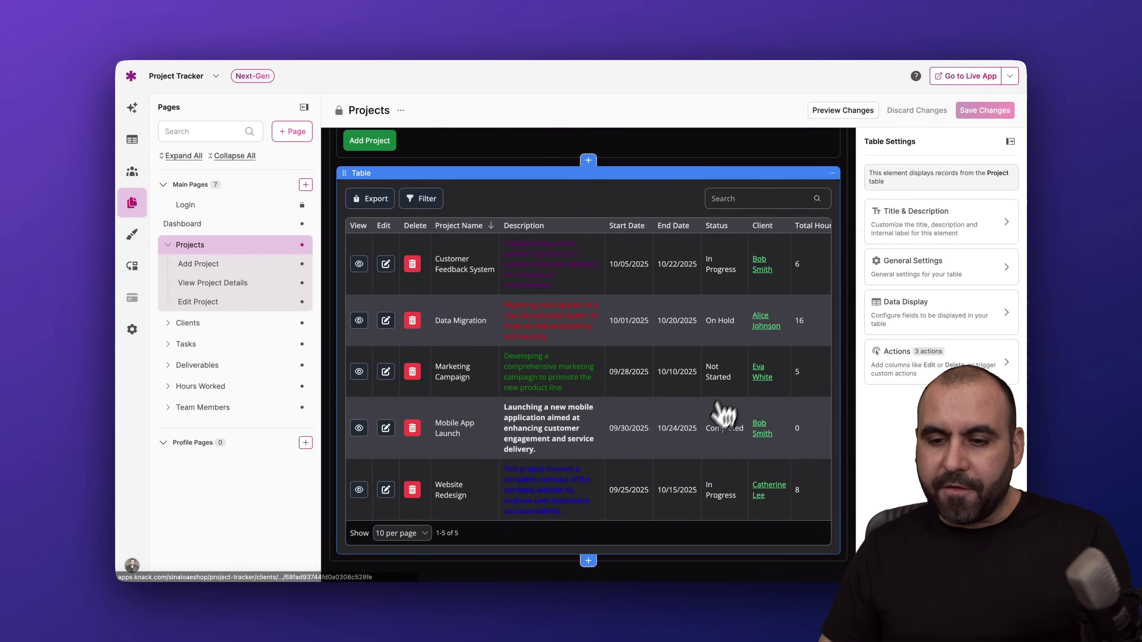
pyautogui.click(925, 212)
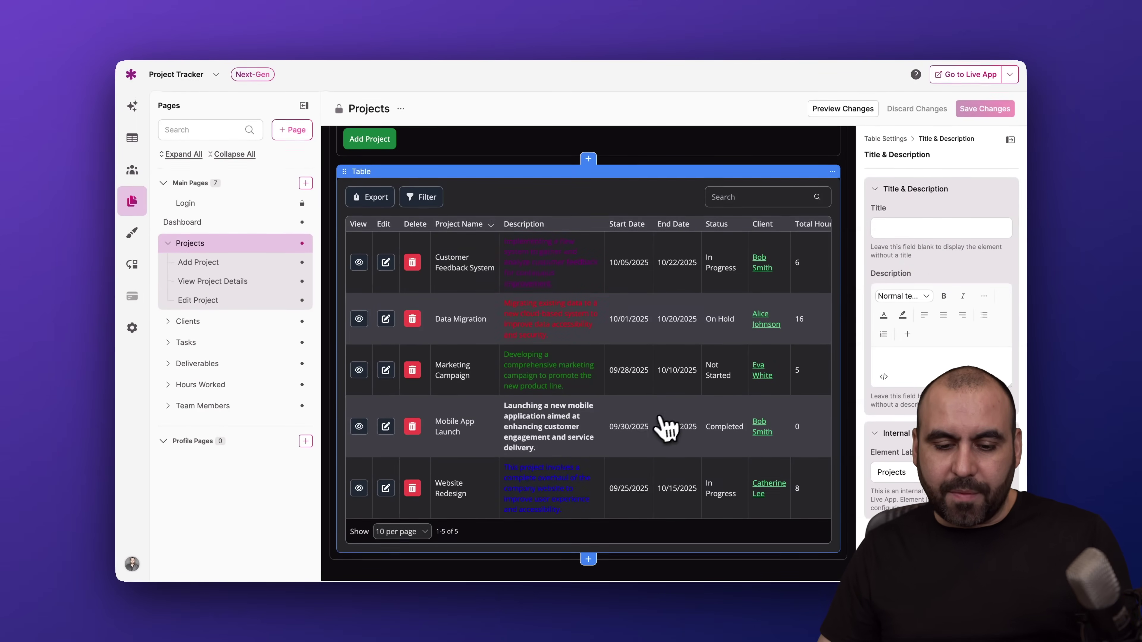
pyautogui.click(587, 561)
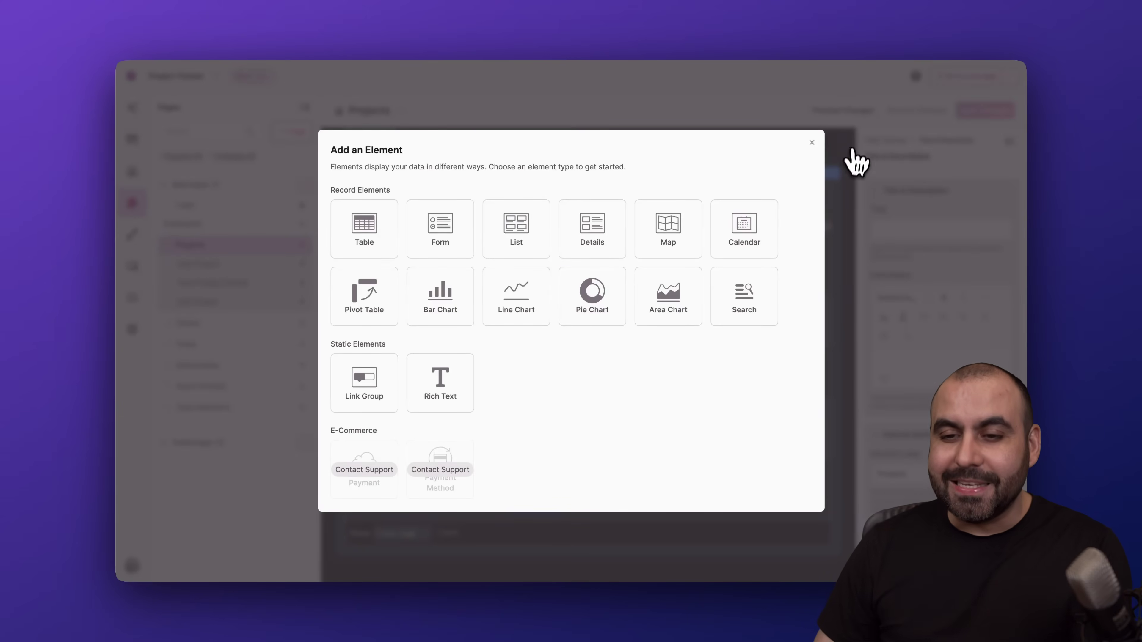
pyautogui.click(811, 143)
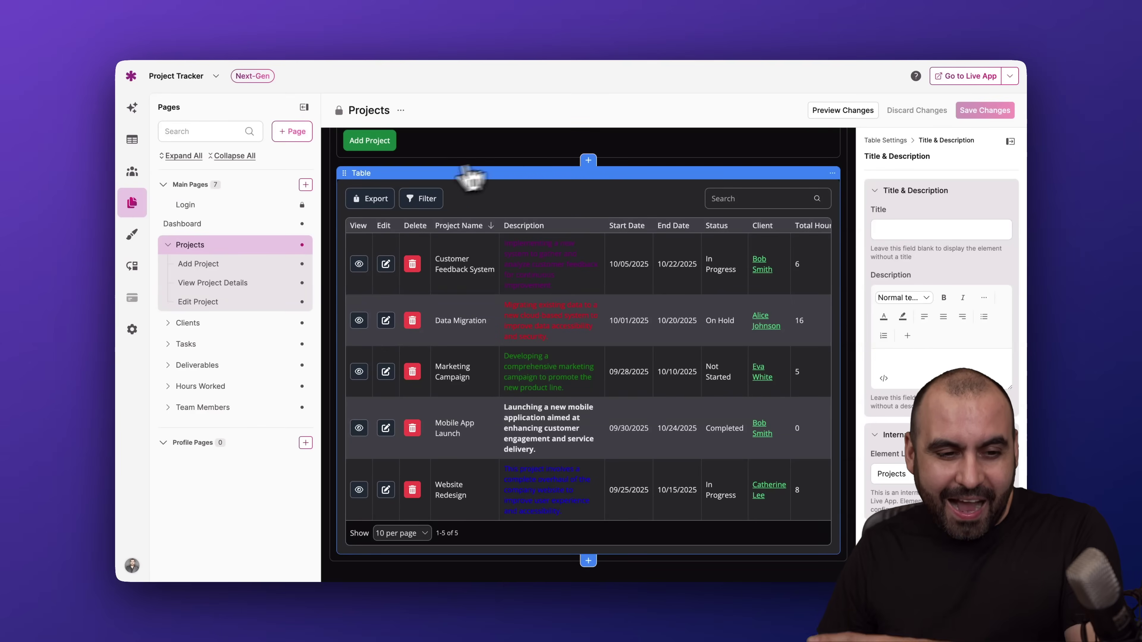
pyautogui.click(169, 225)
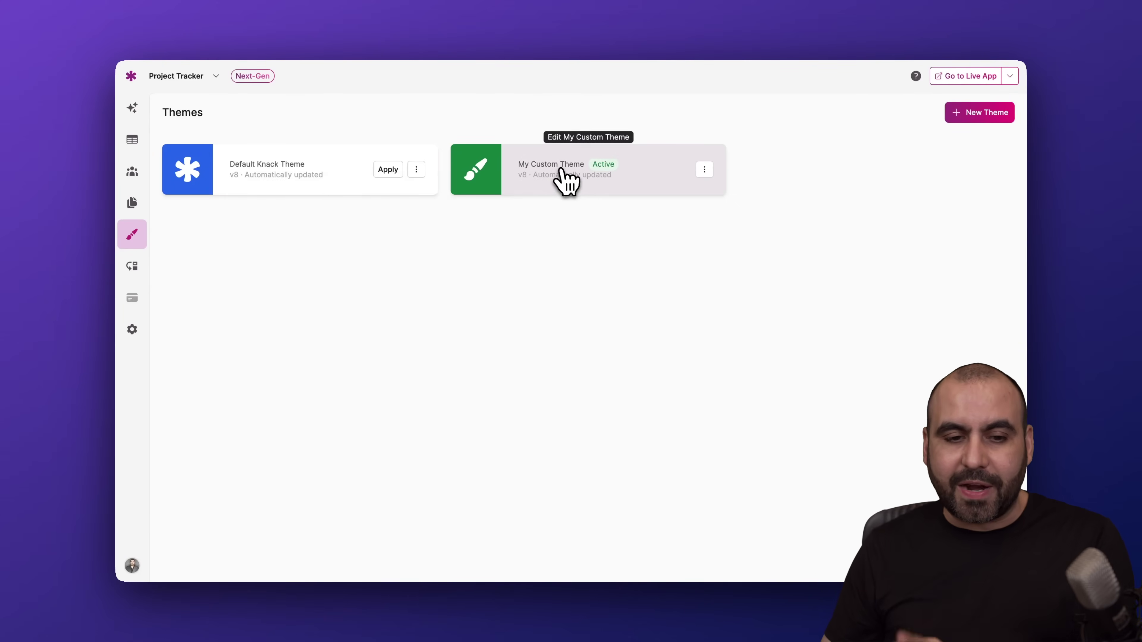
# Open My Custom Theme, expand its Navigation and Link Groups preview, and view Global Styles
pyautogui.click(568, 183)
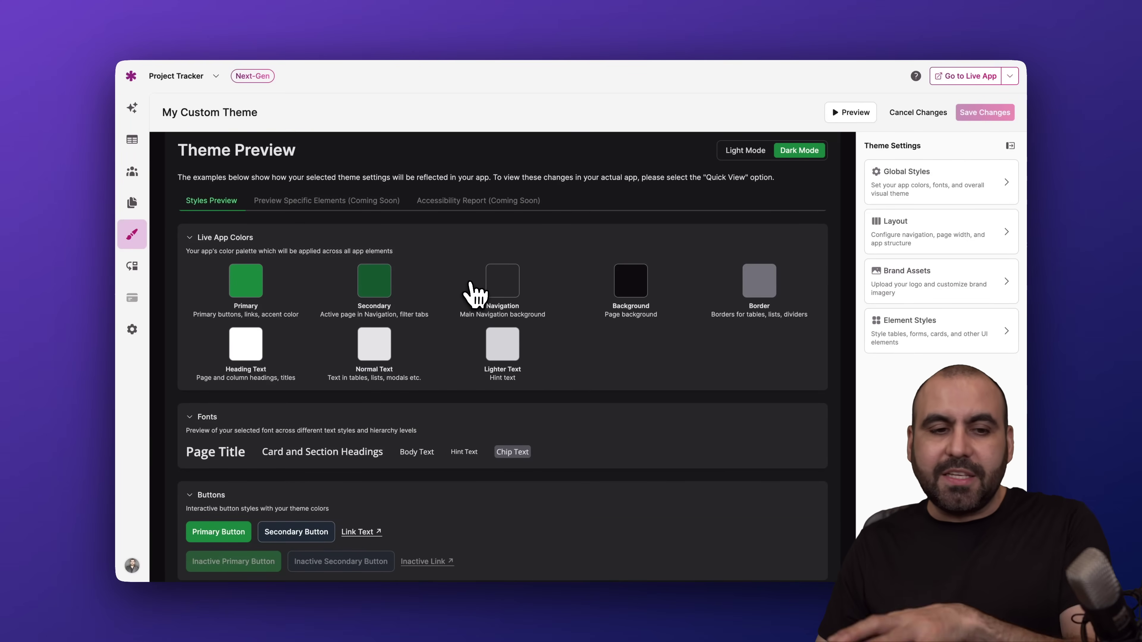
pyautogui.scroll(-1, 522, 387)
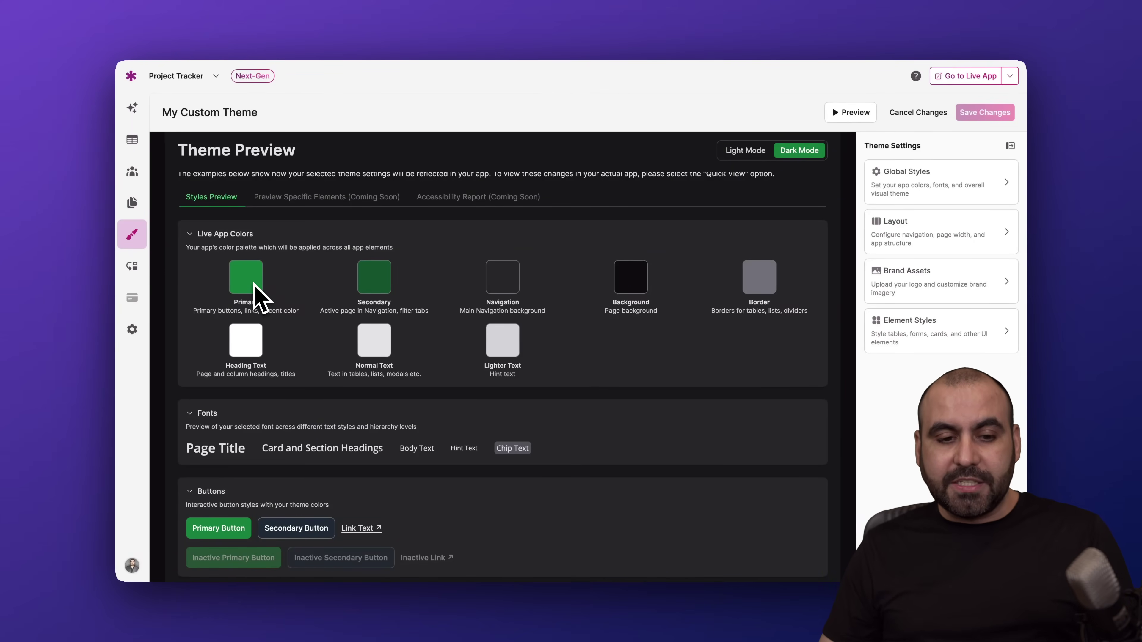
pyautogui.scroll(-5, 362, 388)
pyautogui.click(255, 390)
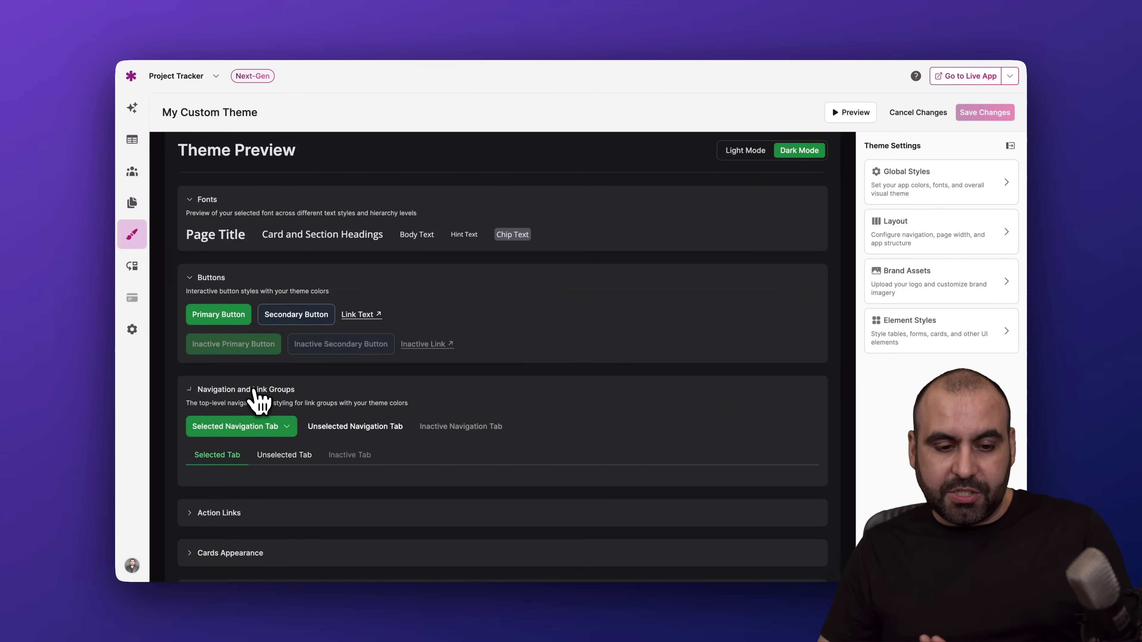
pyautogui.click(944, 186)
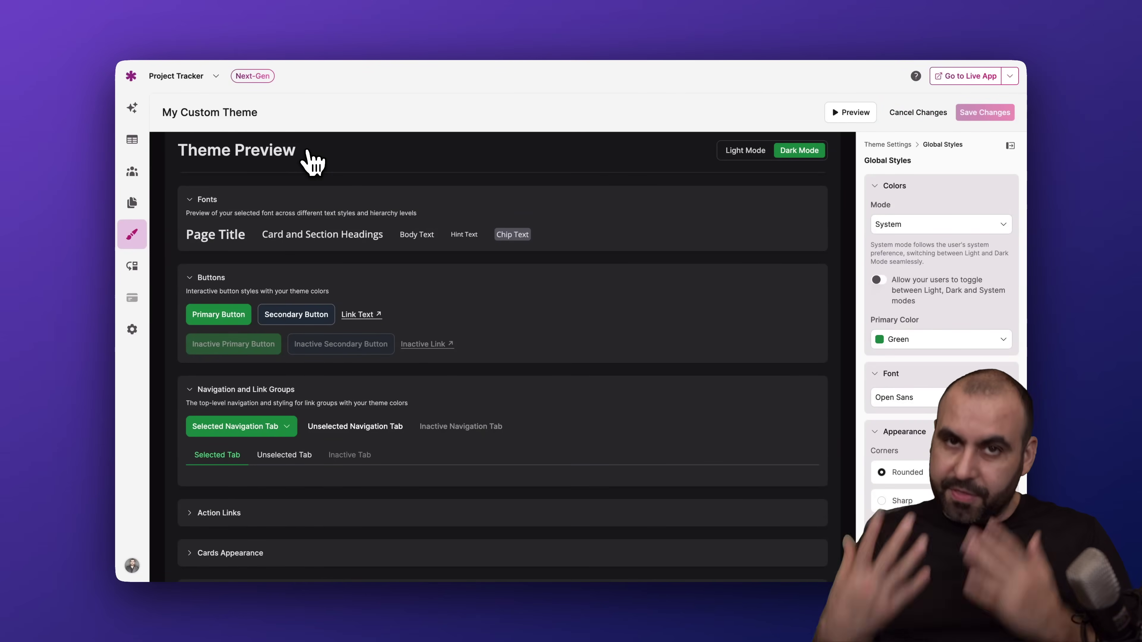
pyautogui.click(132, 266)
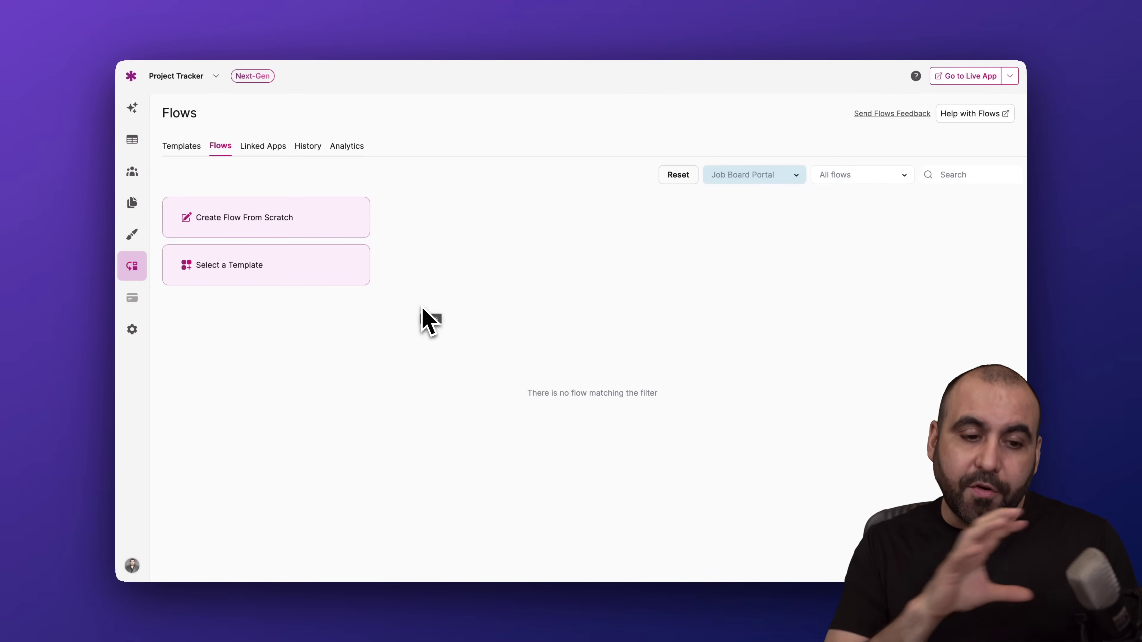
# Browse the Flows templates, then open the app's General settings
pyautogui.click(275, 279)
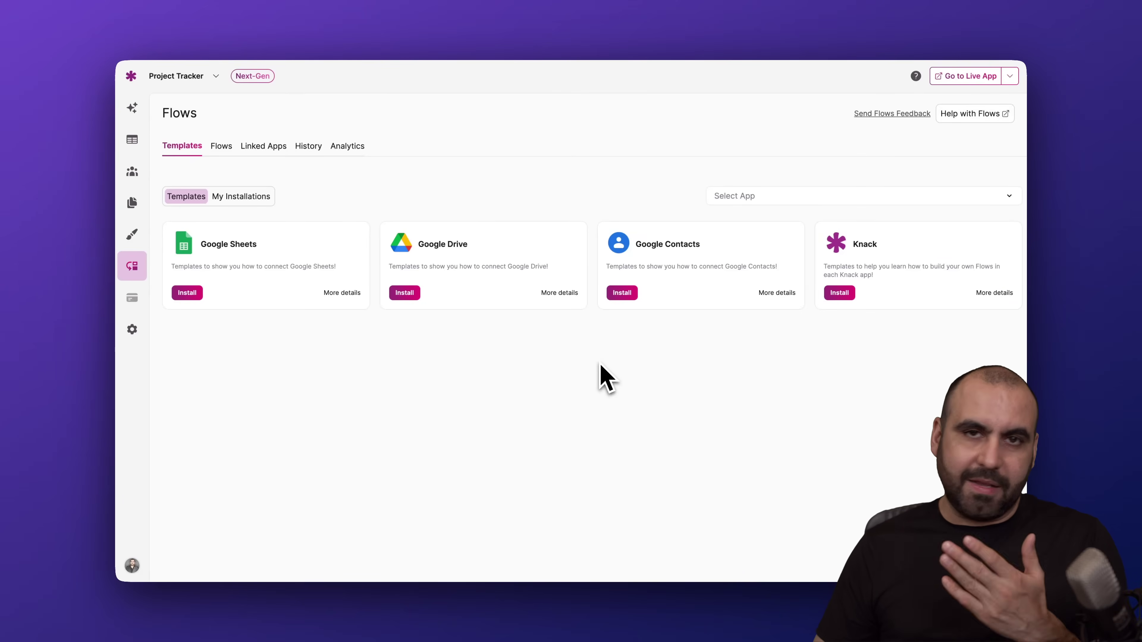
pyautogui.click(132, 331)
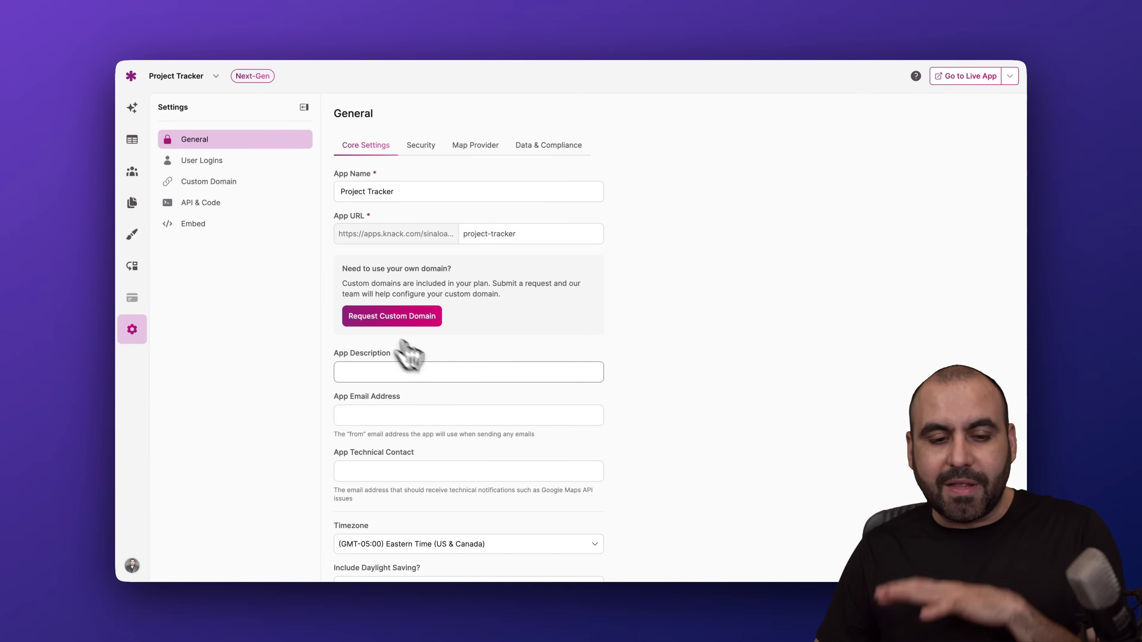
# Review the User Logins and Embed settings, then bring up the AI Builder beside the preview
pyautogui.scroll(-3, 518, 387)
pyautogui.scroll(3, 448, 387)
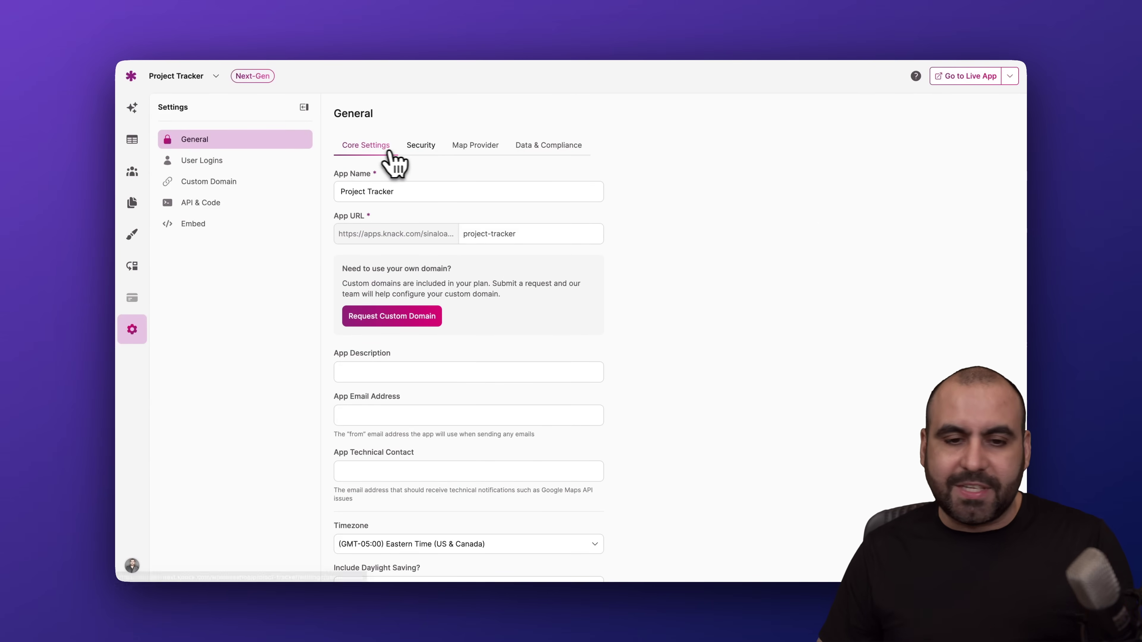
pyautogui.click(250, 163)
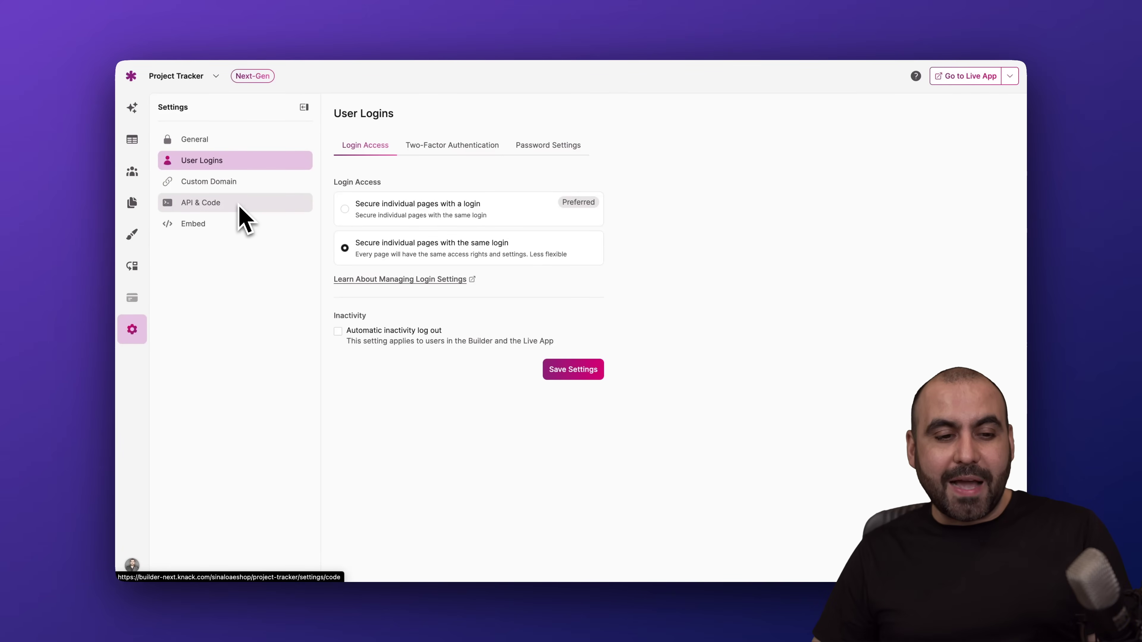
pyautogui.click(208, 223)
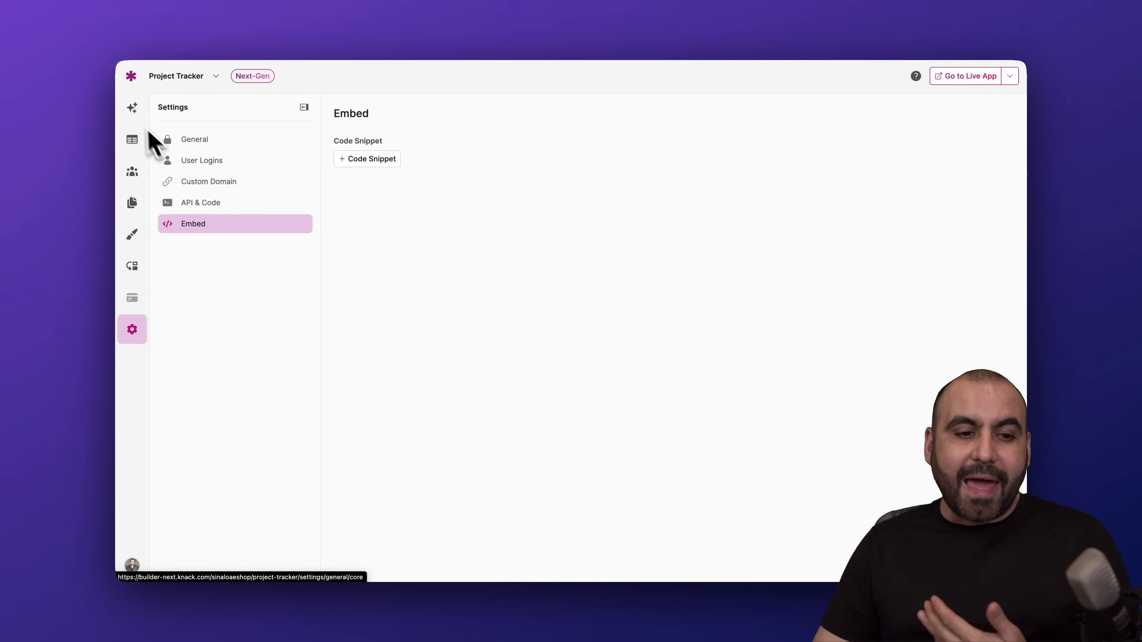
pyautogui.click(133, 108)
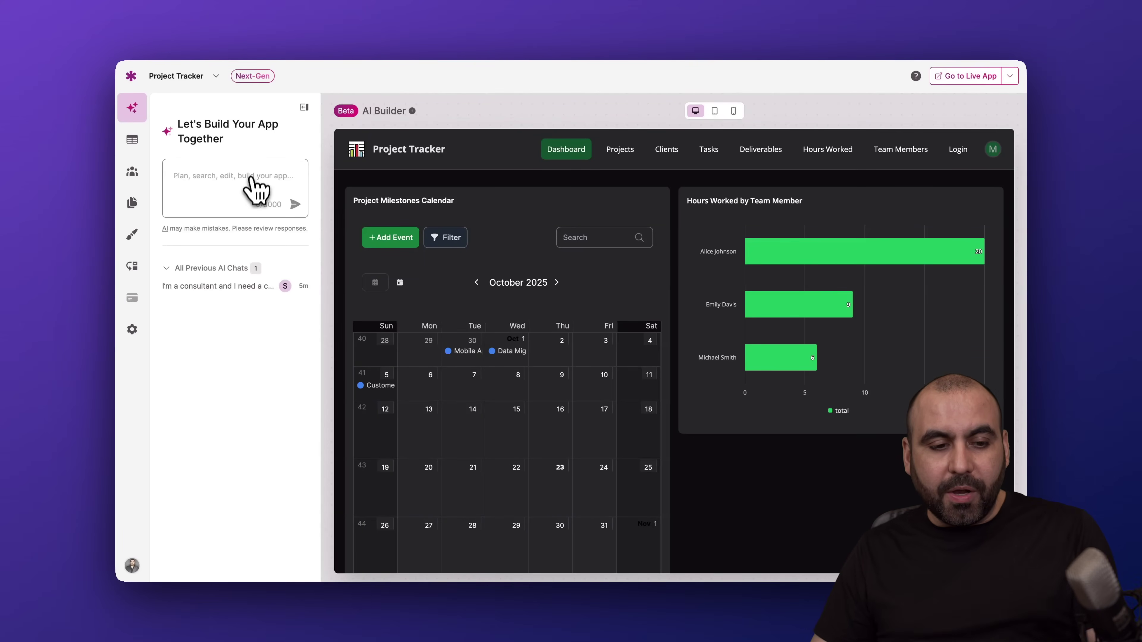
# Reopen the previous AI chat that created the Project Tracker app
pyautogui.click(232, 288)
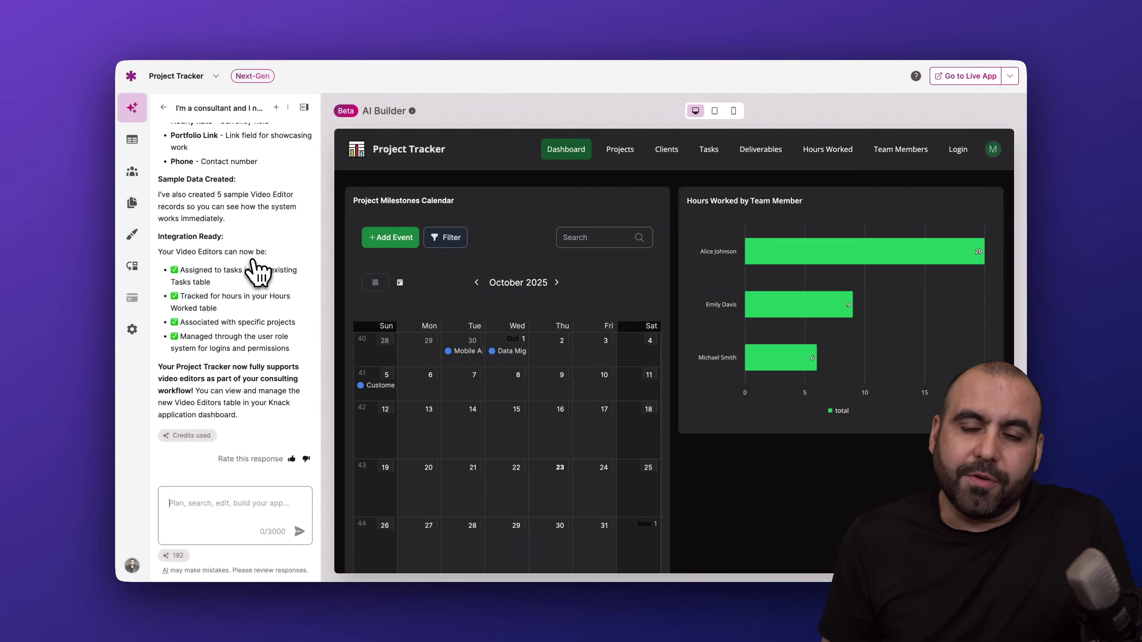
# Go back to the Knack homepage tab showing the consultant client-portal prompt
pyautogui.click(656, 39)
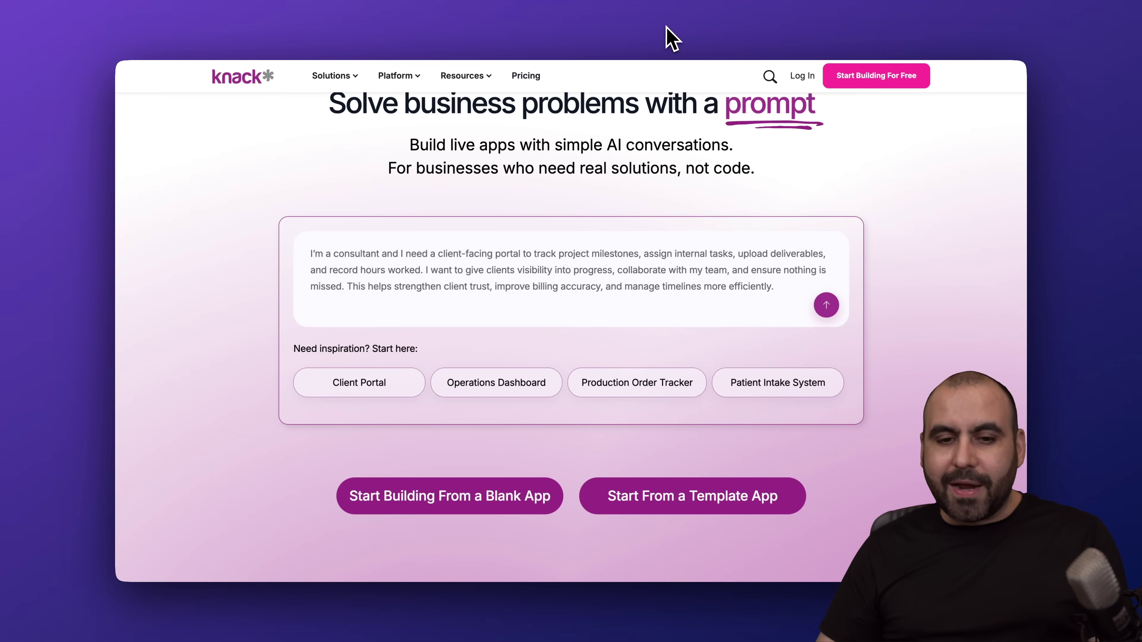
pyautogui.scroll(2, 581, 179)
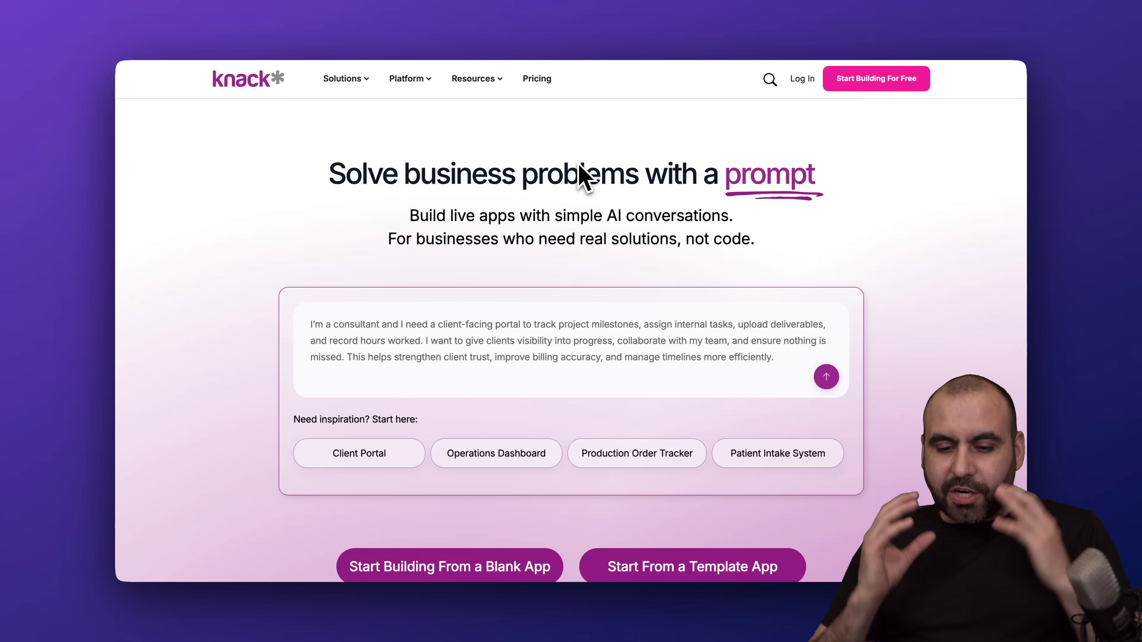